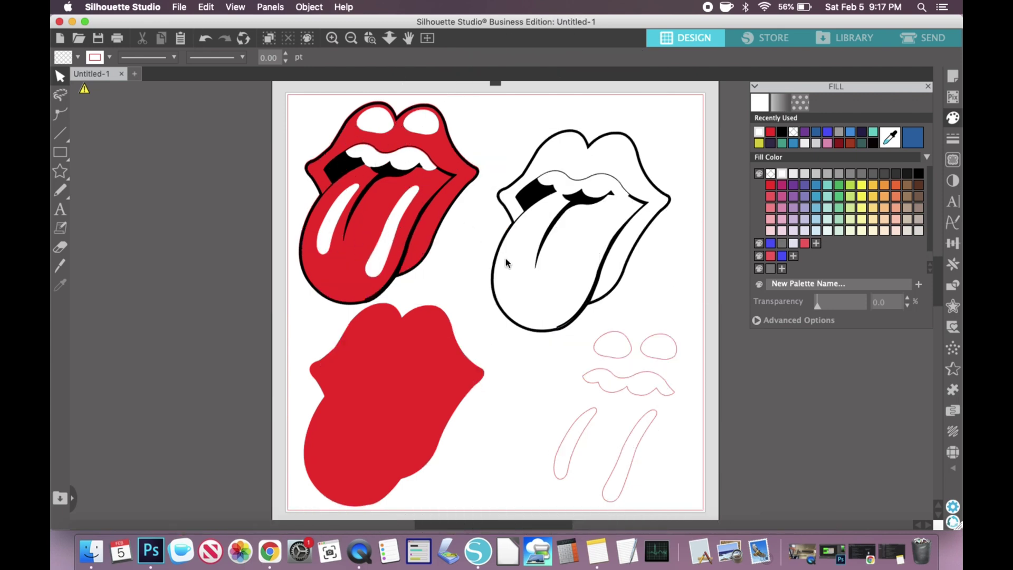
# - Preview the finished white lips layer and pink outline pieces, then clear the selection
pyautogui.click(424, 377)
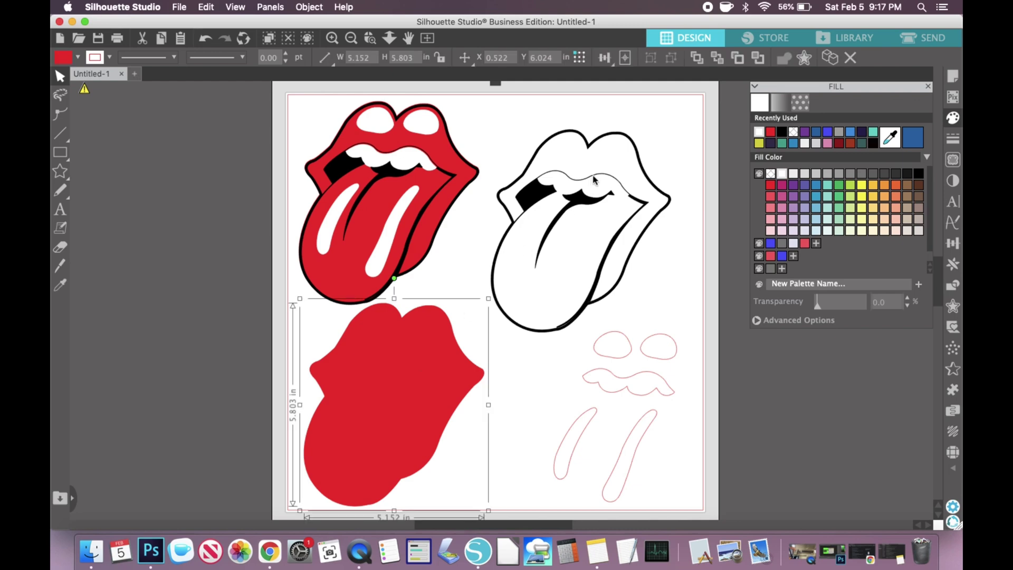
pyautogui.click(626, 387)
pyautogui.click(495, 326)
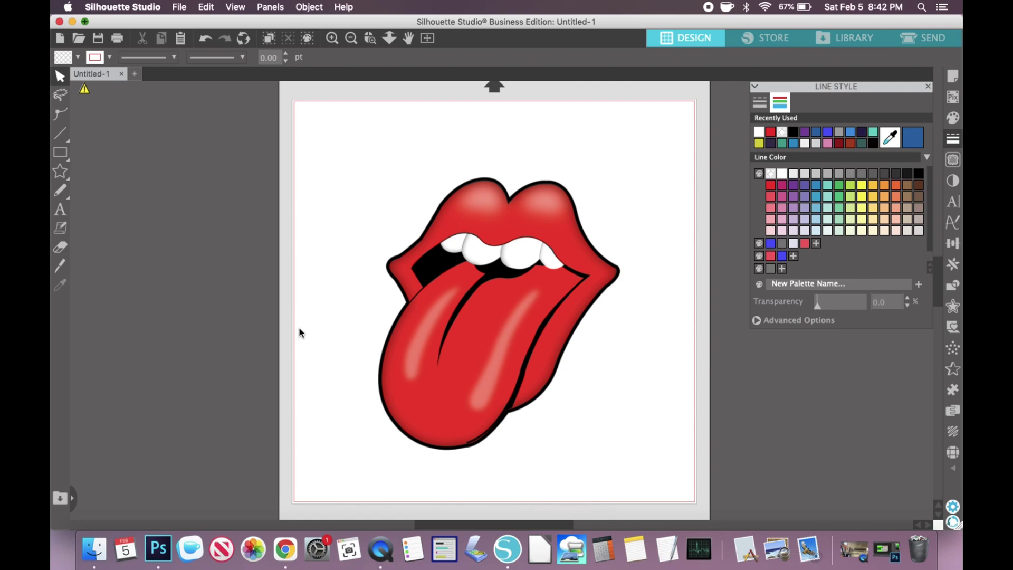
# - Raise the lips image on the page and set it to No Cut in the Send settings
pyautogui.moveTo(494, 292); pyautogui.dragTo(489, 260)
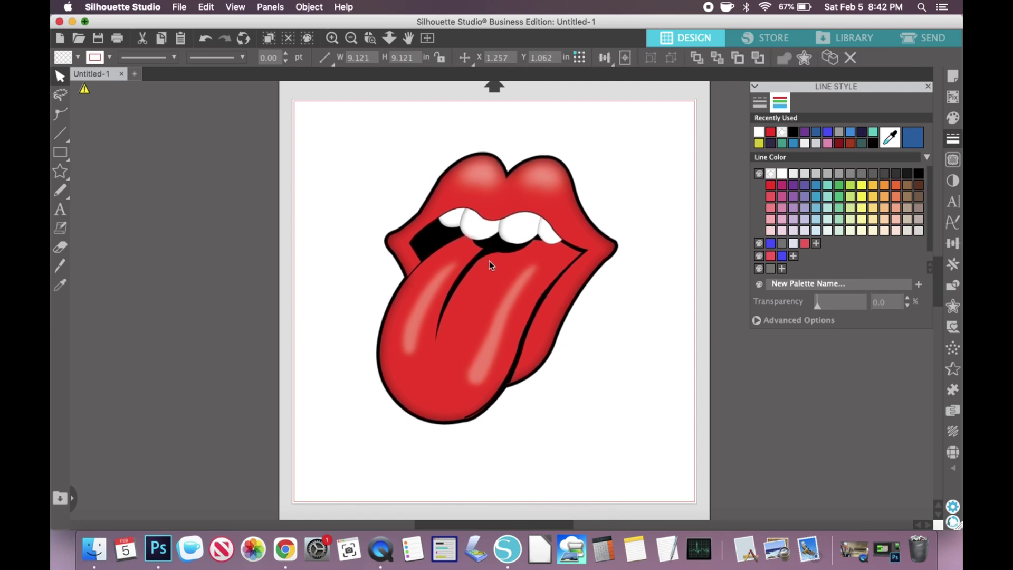
pyautogui.scroll(4, 490, 261)
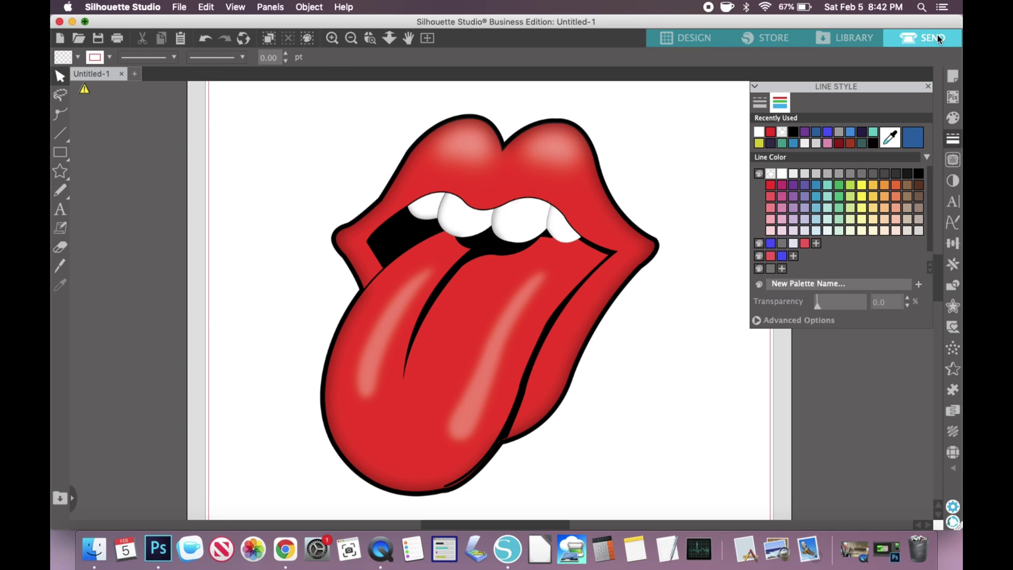
pyautogui.click(937, 33)
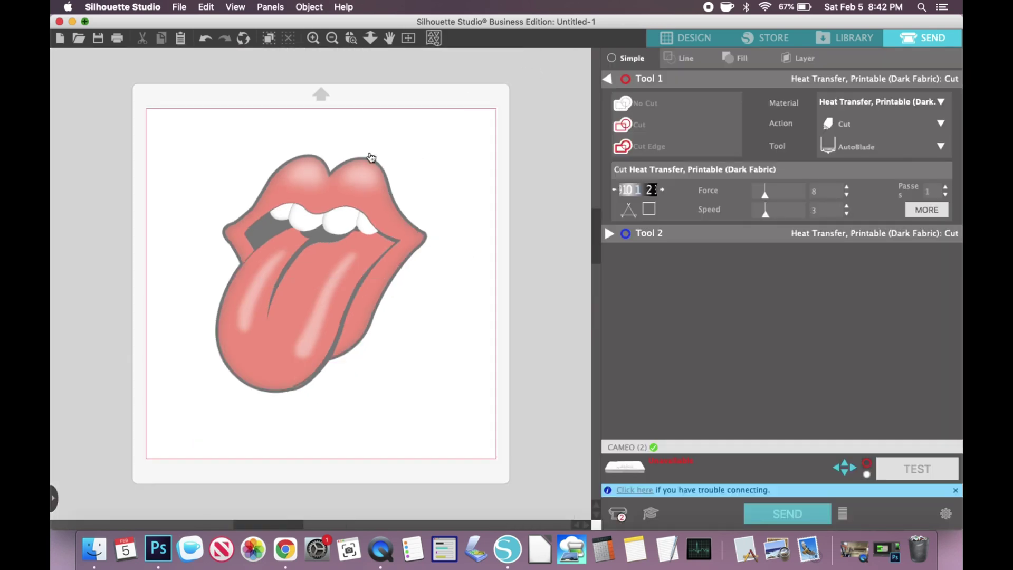
pyautogui.click(330, 215)
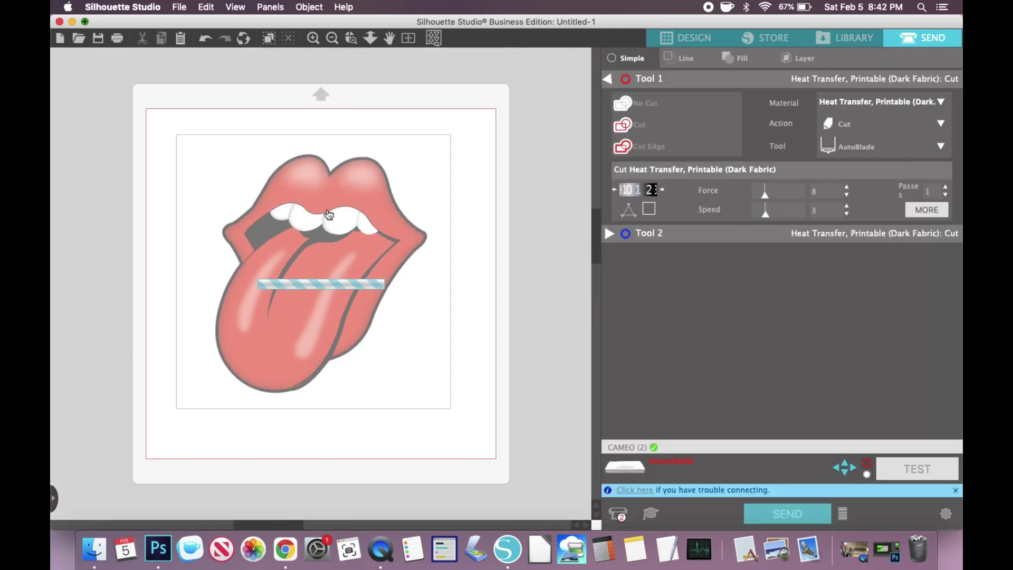
pyautogui.click(654, 125)
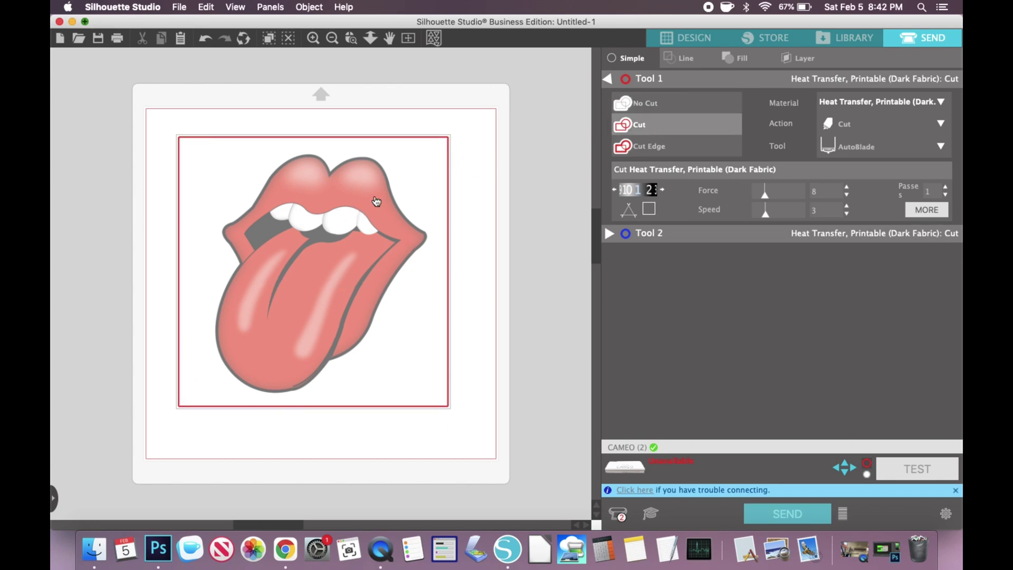
pyautogui.click(657, 107)
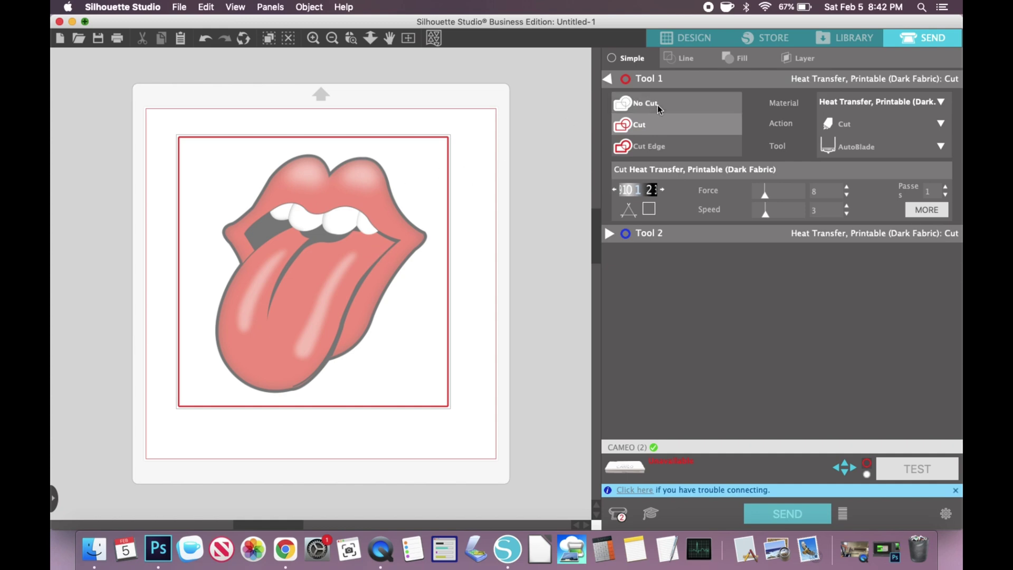
pyautogui.click(703, 42)
pyautogui.click(651, 214)
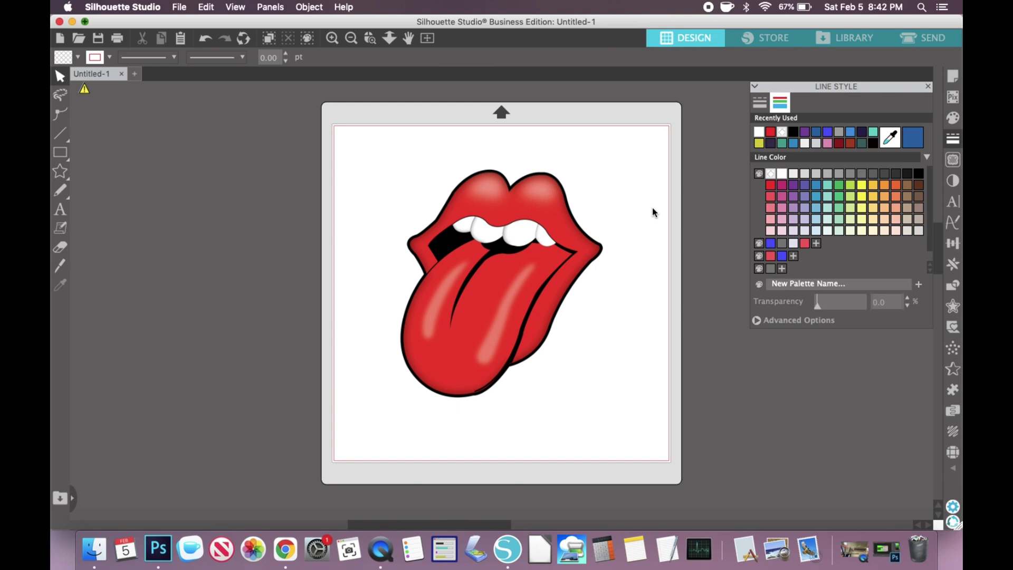
# - Trace the whole lips image at threshold 100 using Trace and Detach
pyautogui.click(954, 287)
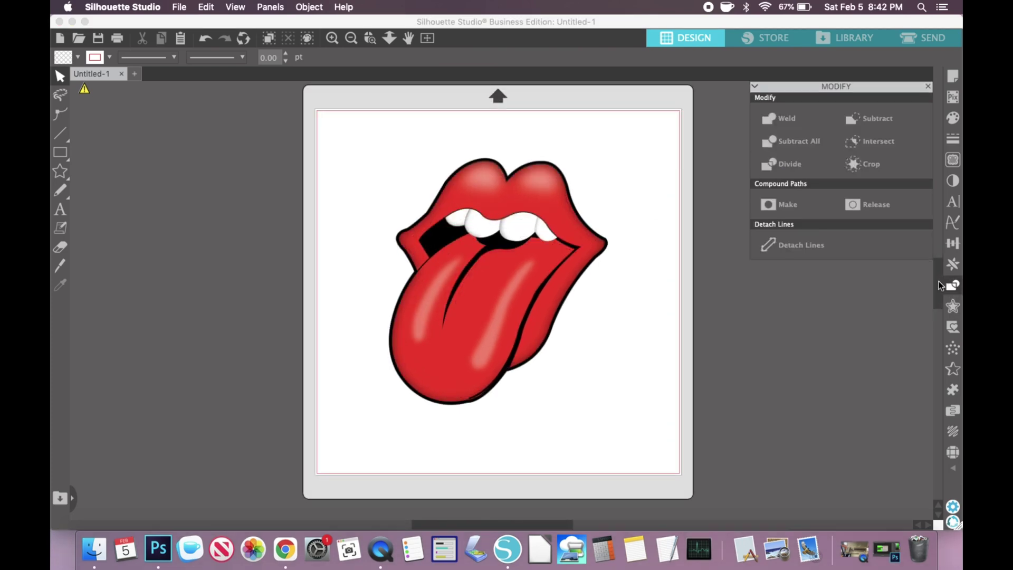
pyautogui.click(953, 166)
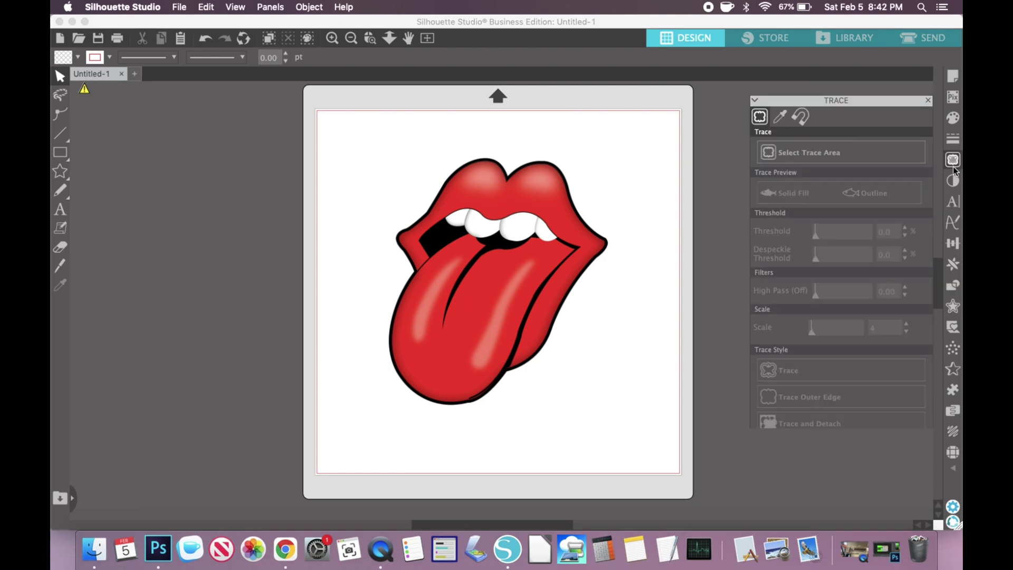
pyautogui.click(870, 143)
pyautogui.moveTo(342, 121)
pyautogui.mouseDown()
pyautogui.moveTo(606, 406)
pyautogui.moveTo(645, 433)
pyautogui.mouseUp()
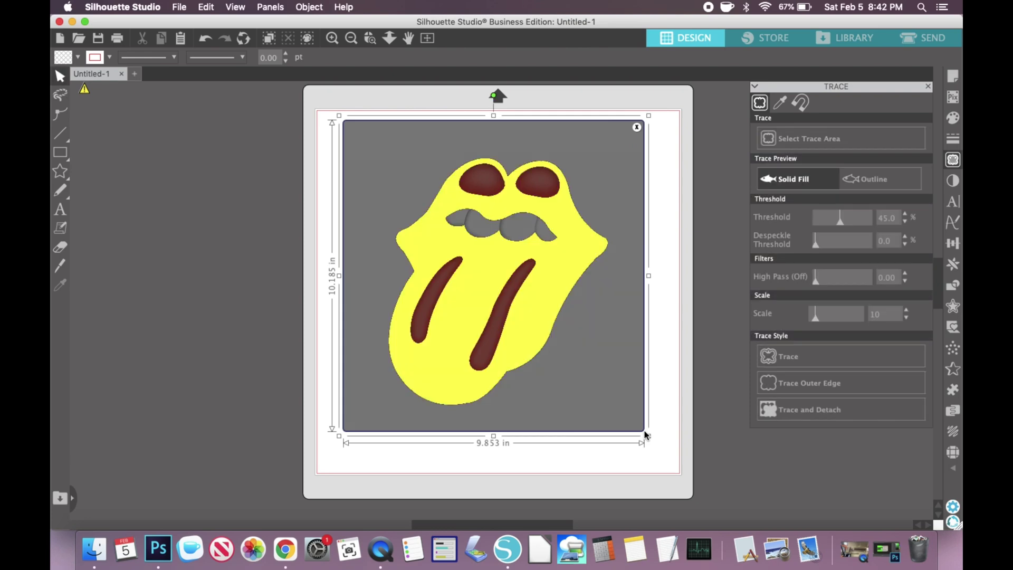
pyautogui.moveTo(839, 220); pyautogui.dragTo(873, 224)
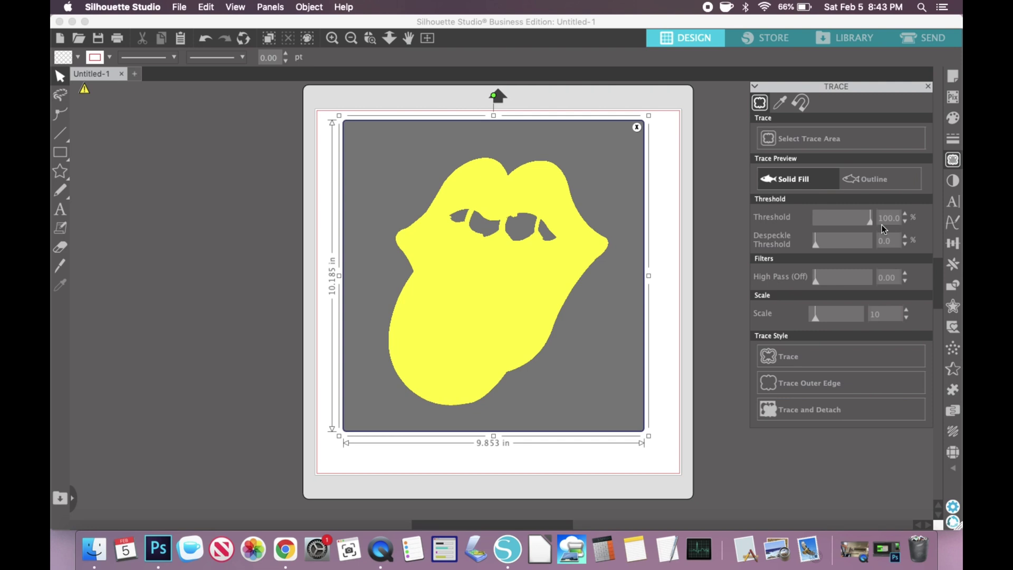
pyautogui.click(816, 413)
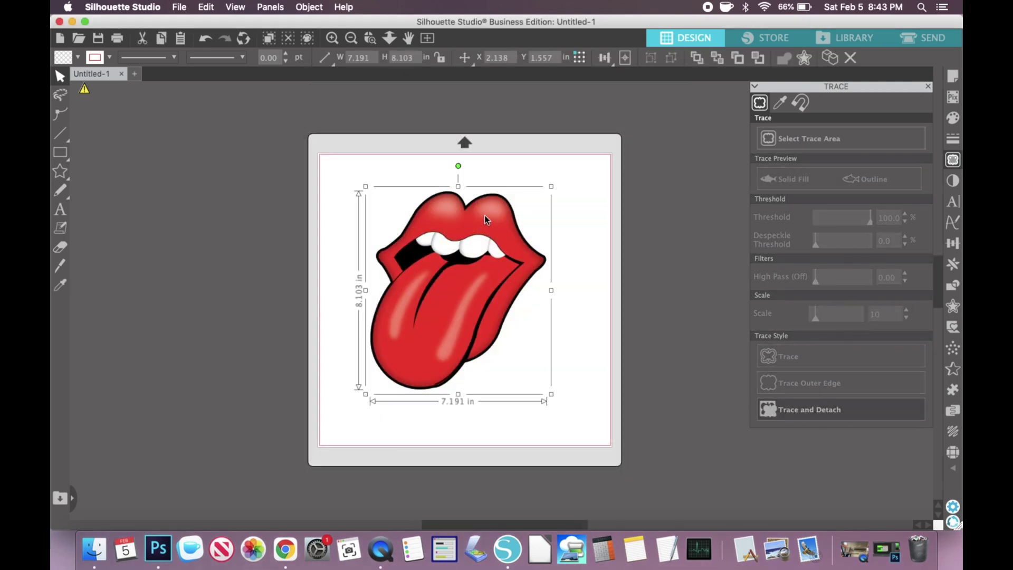
pyautogui.click(627, 213)
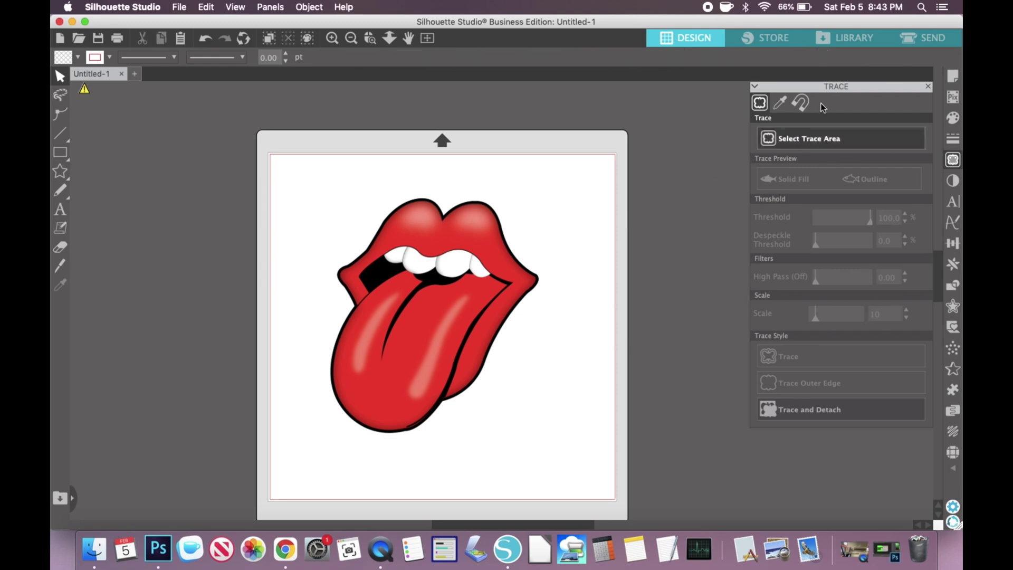
# - Set the detached lips image to Cut Edge for Tool 1
pyautogui.click(920, 38)
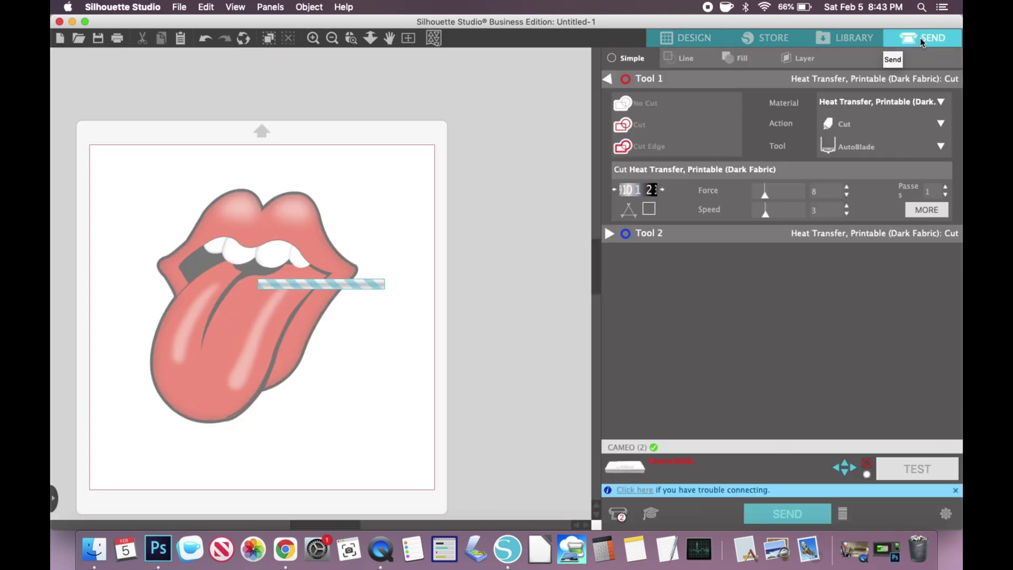
pyautogui.scroll(5, 321, 254)
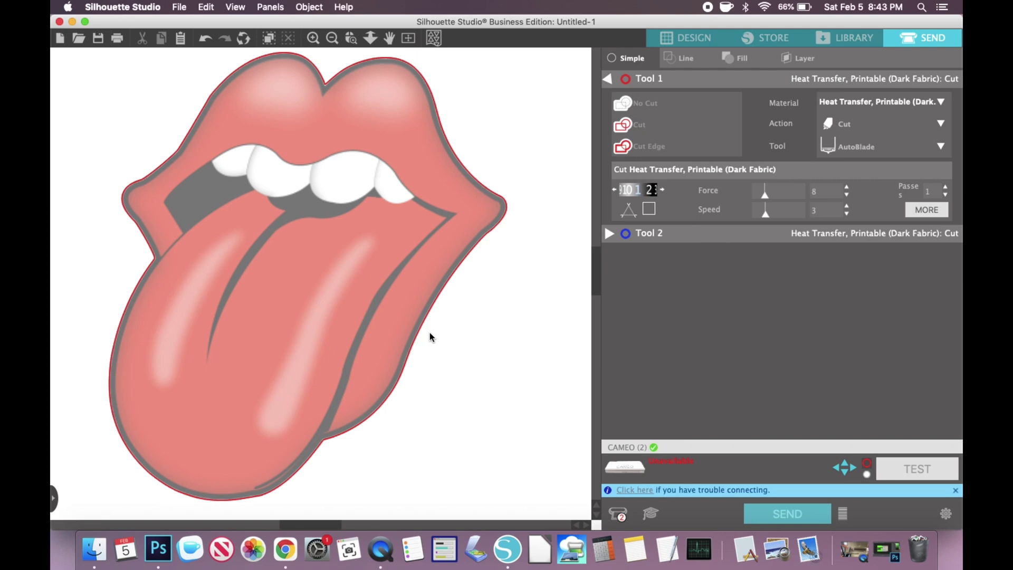
pyautogui.click(450, 195)
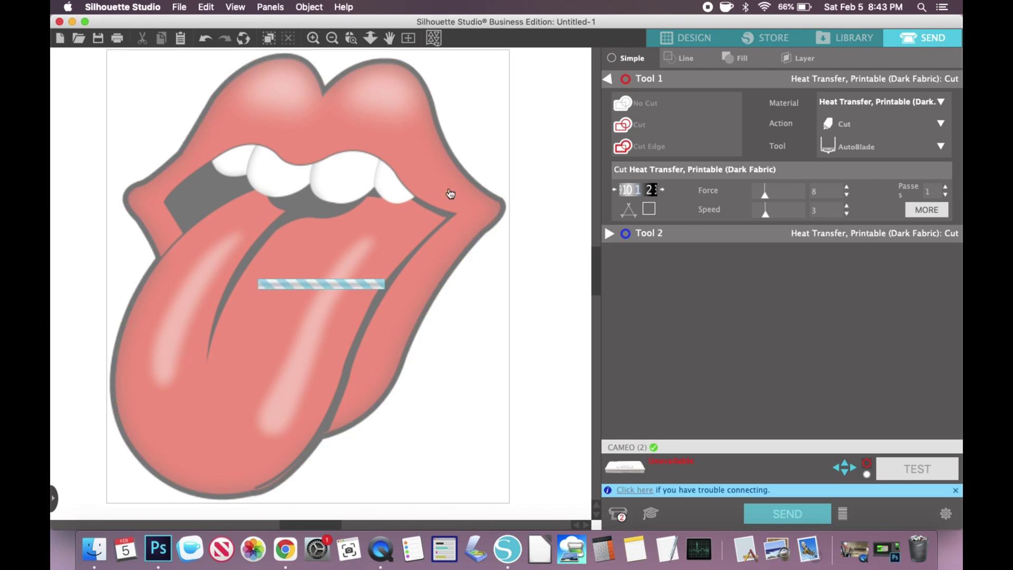
pyautogui.click(707, 127)
pyautogui.click(674, 153)
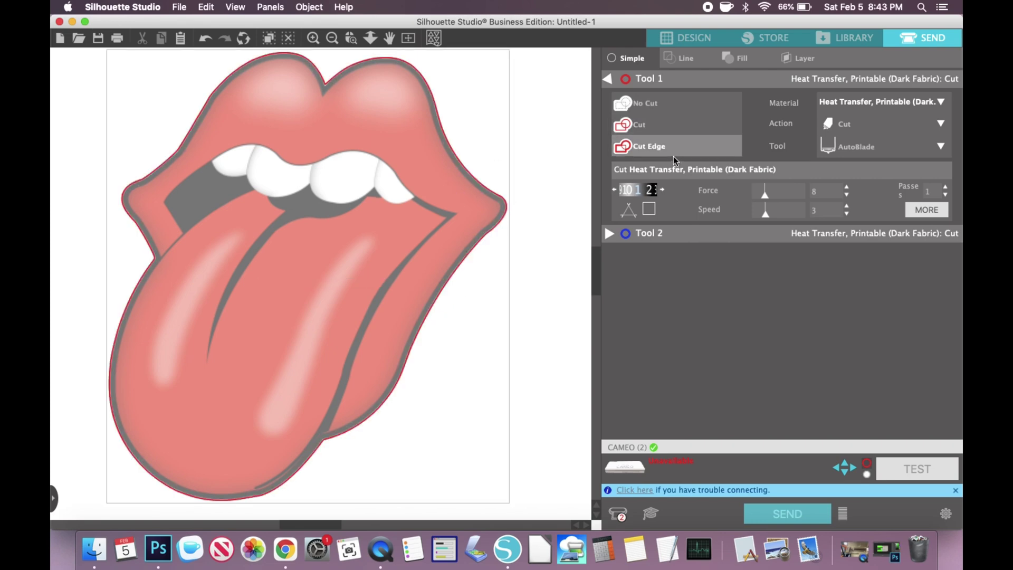
# - Return to normal Cut and trace the lips' overall shape at scale 4
pyautogui.click(667, 133)
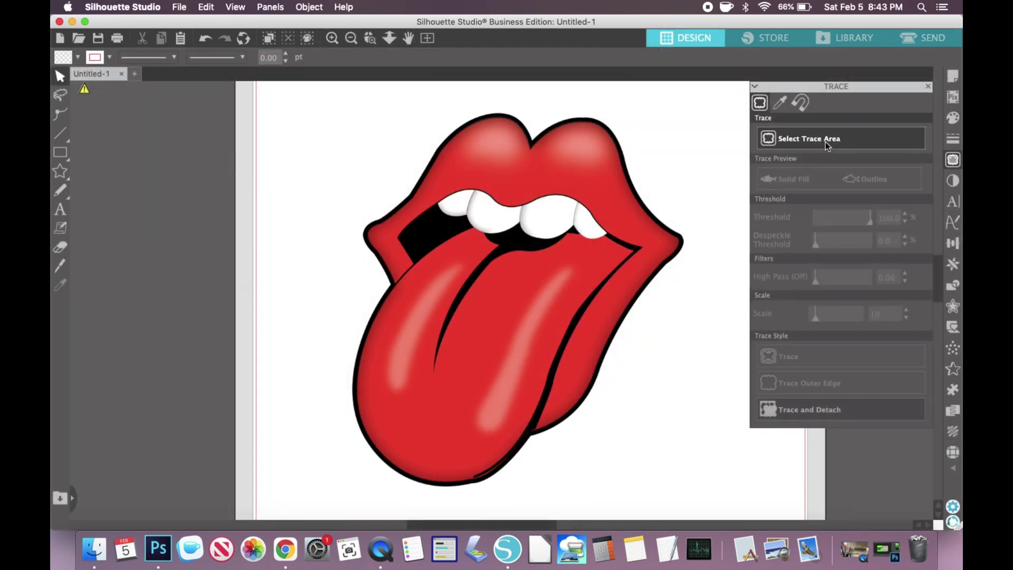
pyautogui.click(826, 141)
pyautogui.moveTo(338, 103)
pyautogui.mouseDown()
pyautogui.moveTo(477, 278)
pyautogui.moveTo(690, 499)
pyautogui.mouseUp()
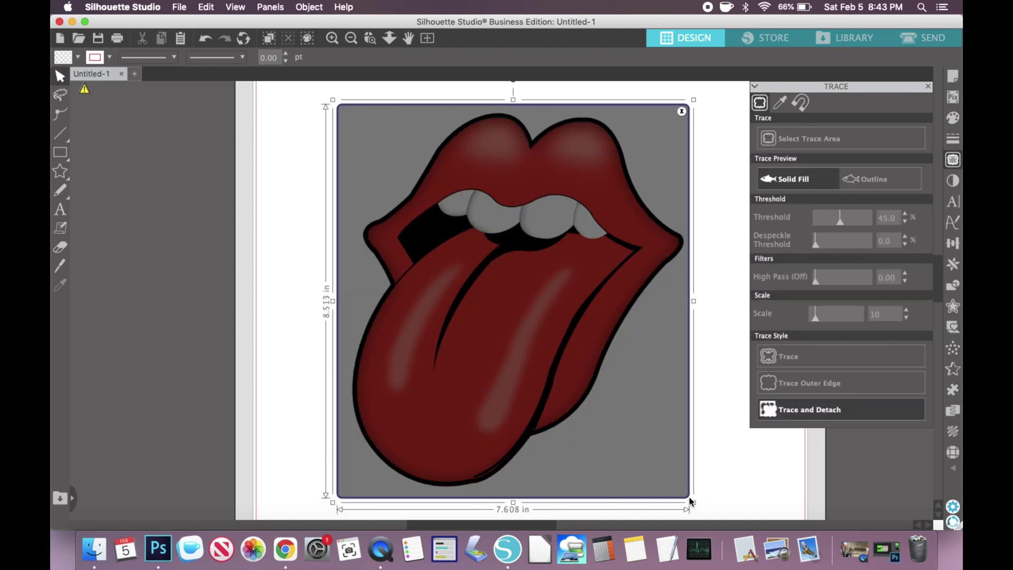
pyautogui.moveTo(816, 316); pyautogui.dragTo(799, 321)
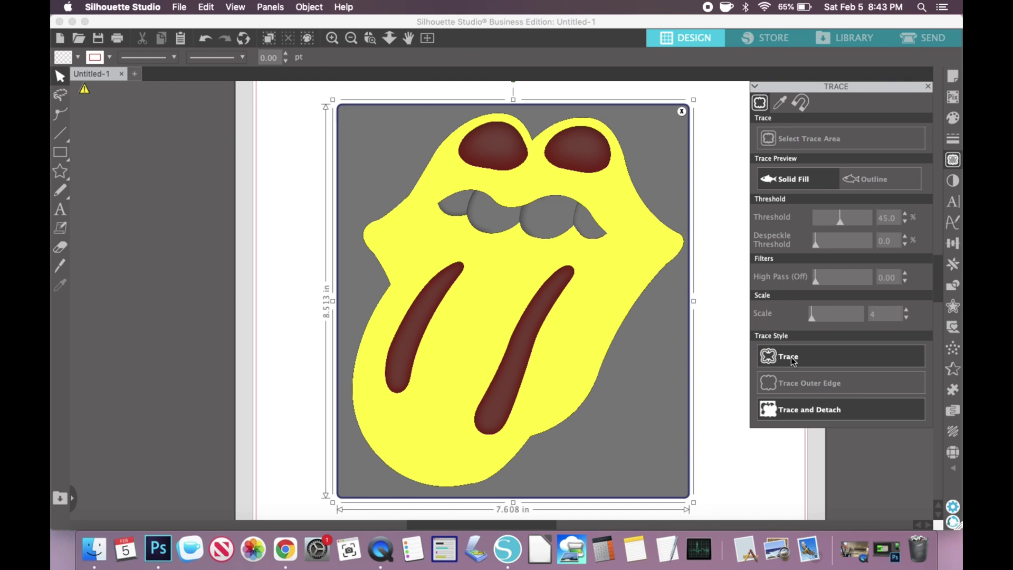
pyautogui.click(791, 360)
# - Move the original aside and preview a second trace at scale 4, threshold 15
pyautogui.moveTo(639, 243); pyautogui.dragTo(543, 252)
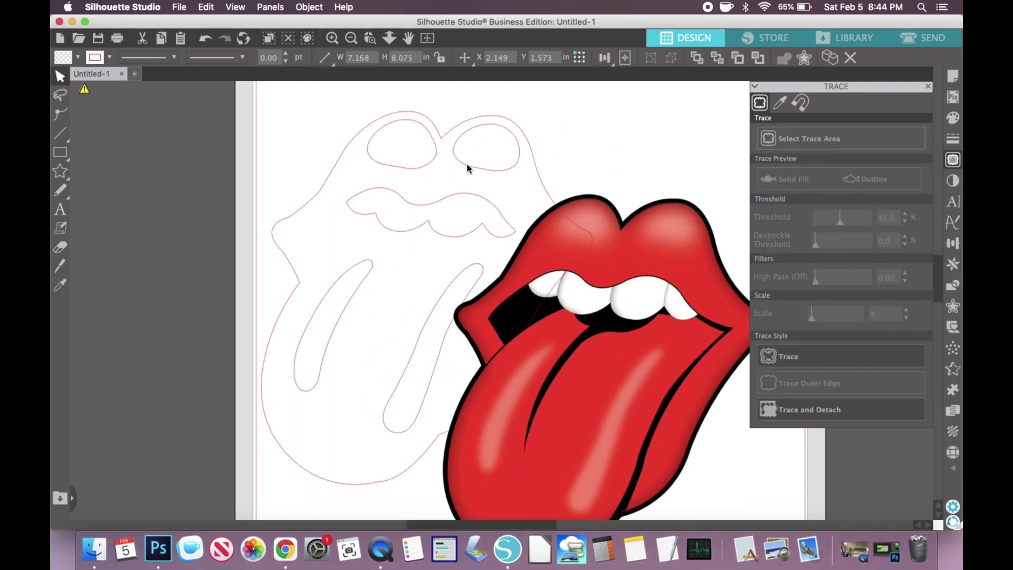
pyautogui.click(424, 146)
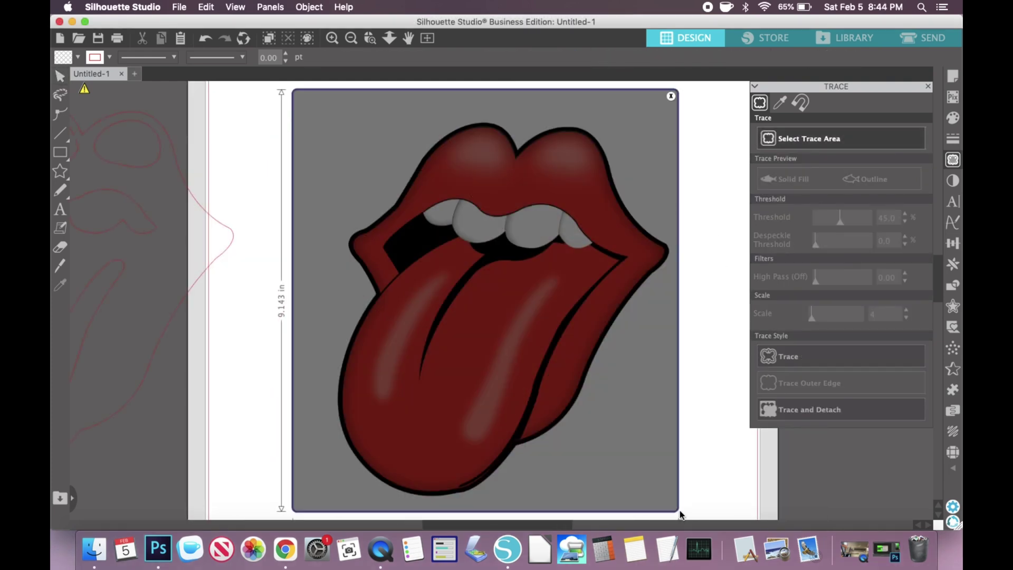
pyautogui.moveTo(681, 511); pyautogui.dragTo(680, 509)
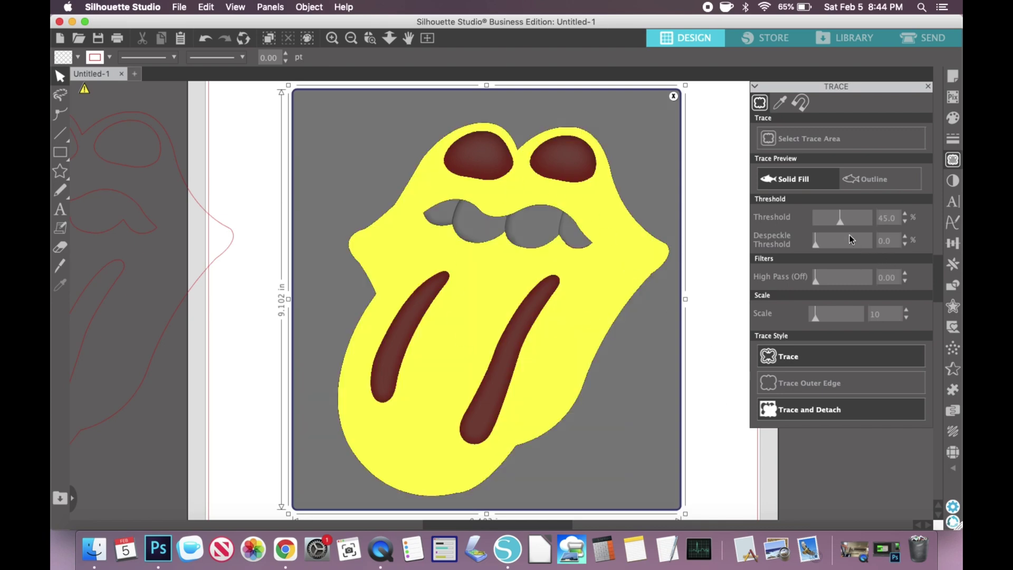
pyautogui.moveTo(815, 312); pyautogui.dragTo(805, 307)
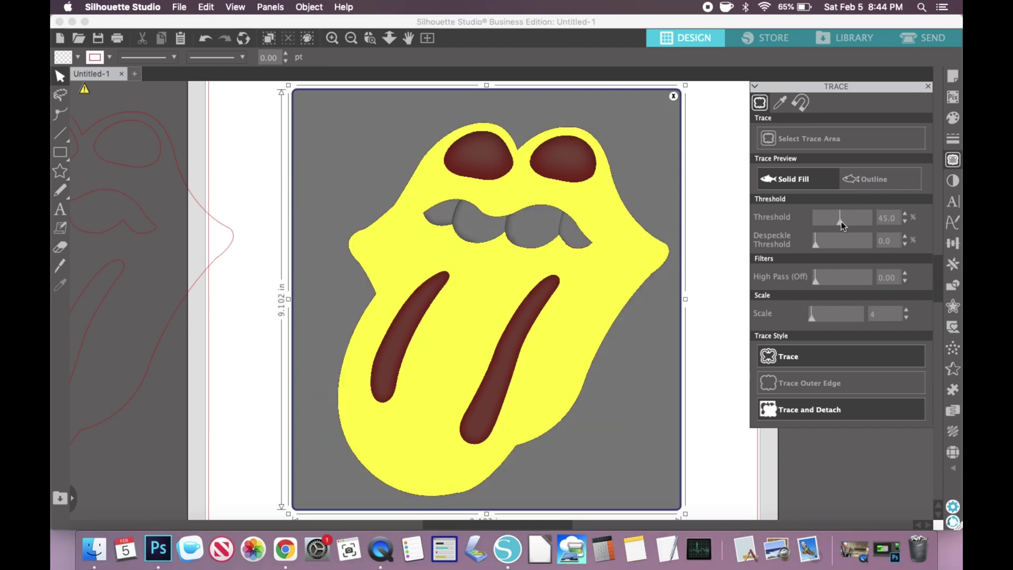
pyautogui.moveTo(841, 222); pyautogui.dragTo(827, 228)
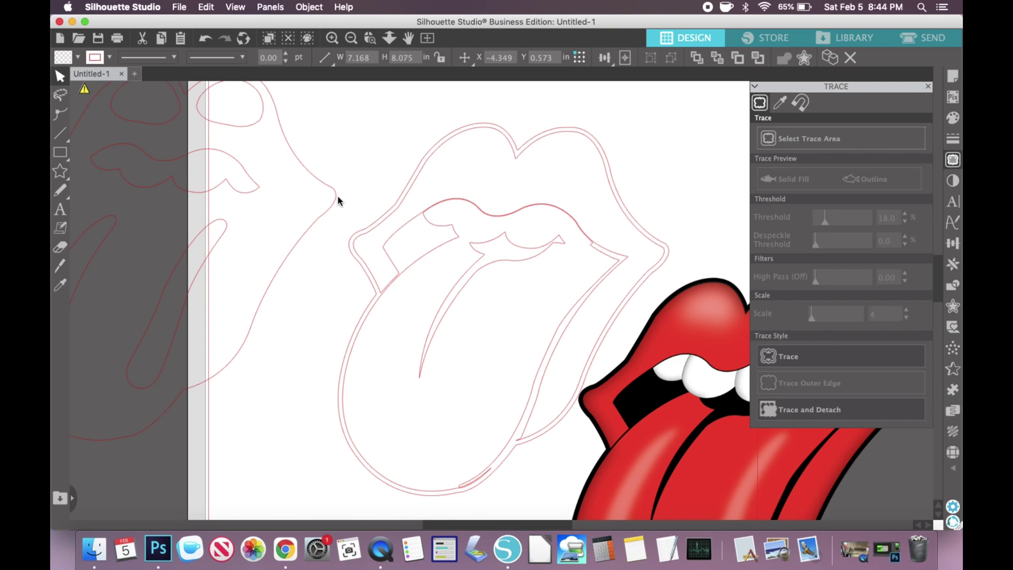
# - Fill the traced lips outline with black
pyautogui.scroll(-6, 338, 199)
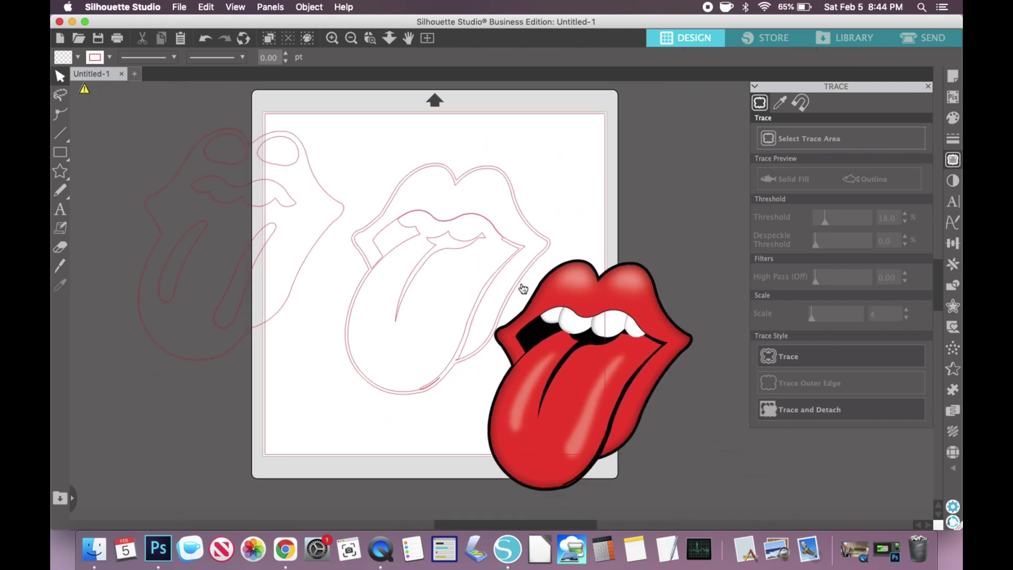
pyautogui.click(460, 219)
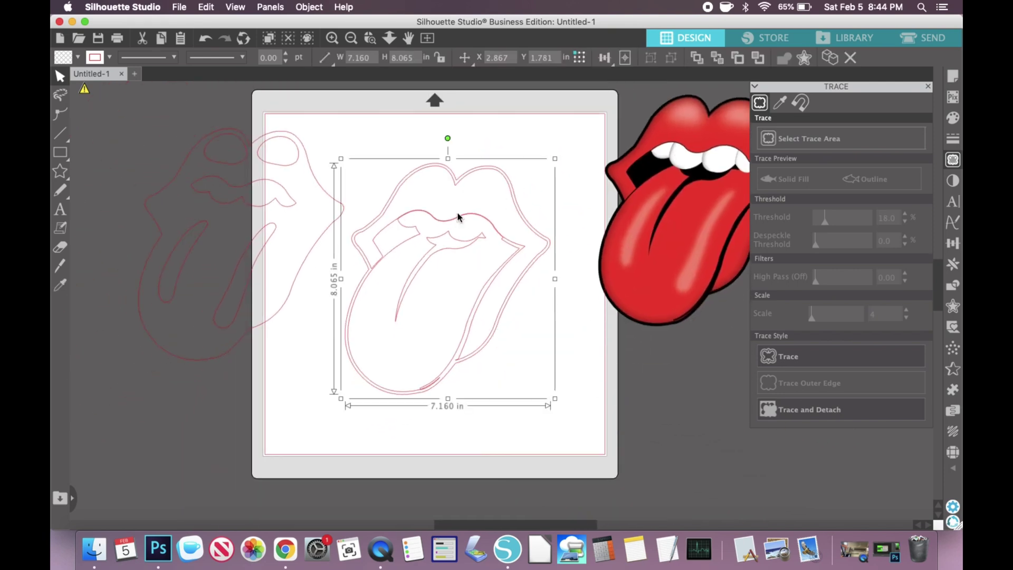
pyautogui.click(955, 119)
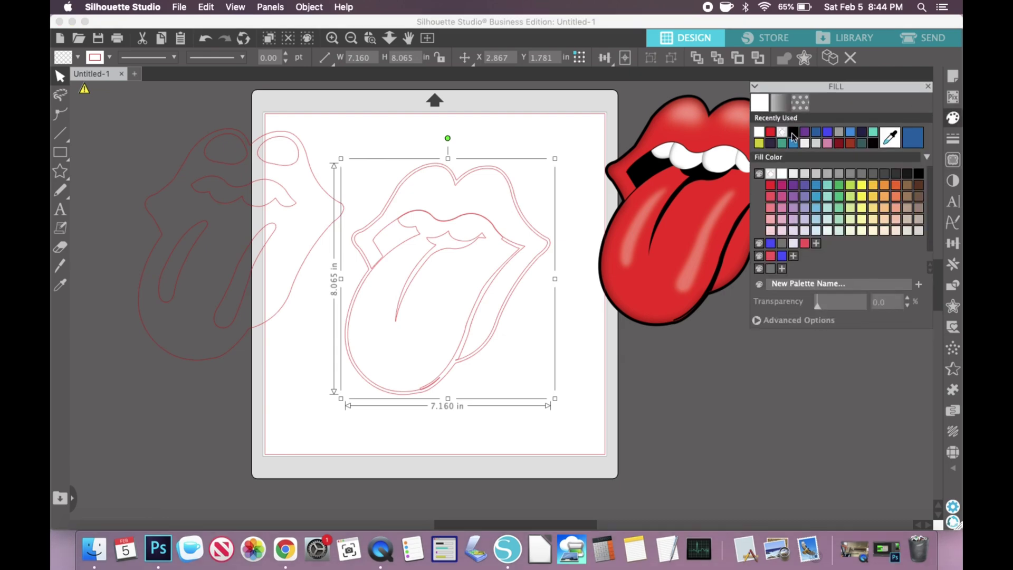
pyautogui.click(759, 132)
pyautogui.click(954, 152)
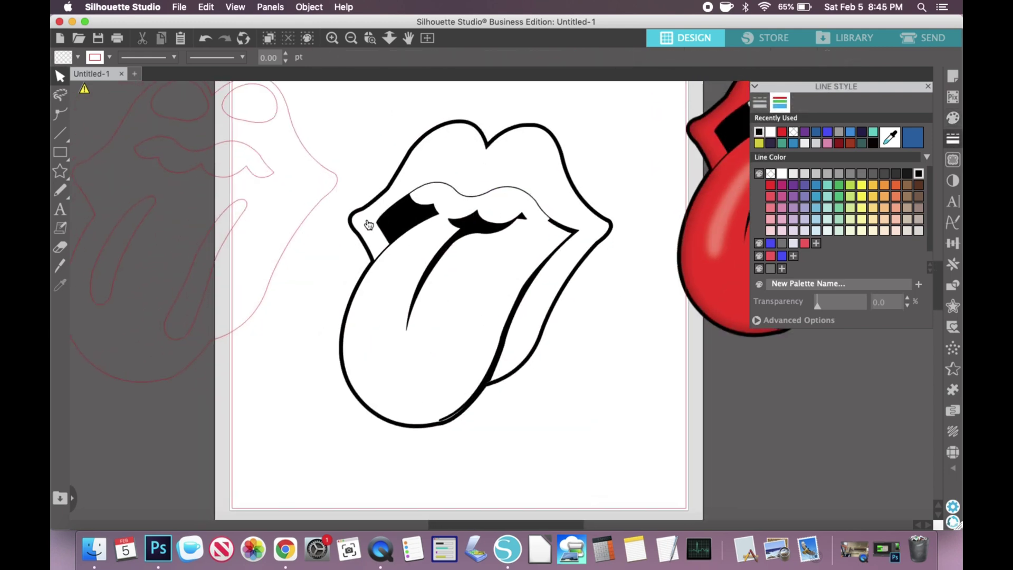
# - Move the black line-art lips down-right, shift the red original aside, and lower the pink outline
pyautogui.moveTo(481, 214)
pyautogui.mouseDown()
pyautogui.moveTo(520, 242)
pyautogui.moveTo(536, 278)
pyautogui.mouseUp()
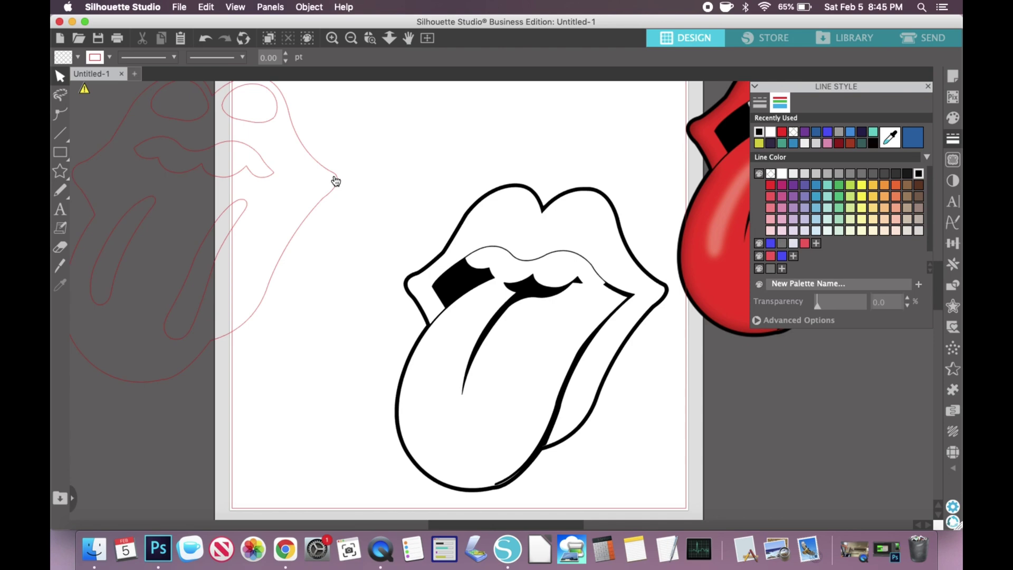
pyautogui.hscroll(5, 480, 159)
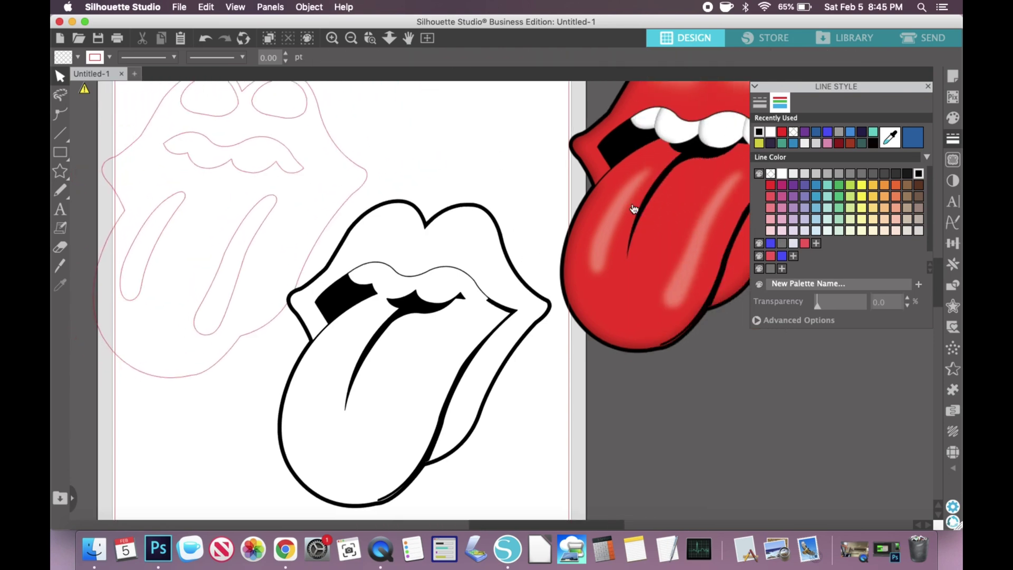
pyautogui.moveTo(633, 209); pyautogui.dragTo(717, 171)
pyautogui.moveTo(425, 314); pyautogui.dragTo(436, 337)
pyautogui.click(264, 230)
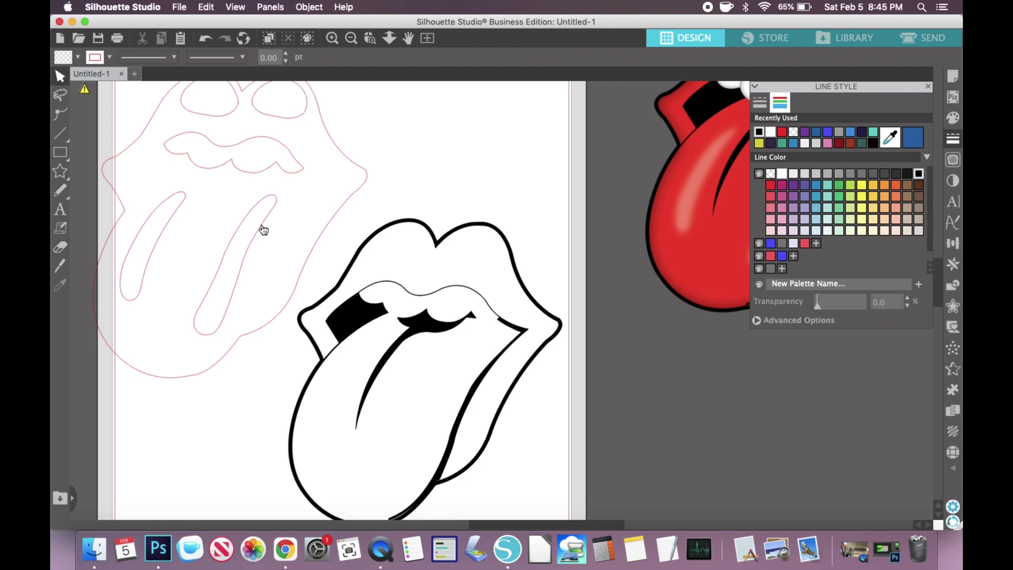
pyautogui.scroll(-3, 285, 214)
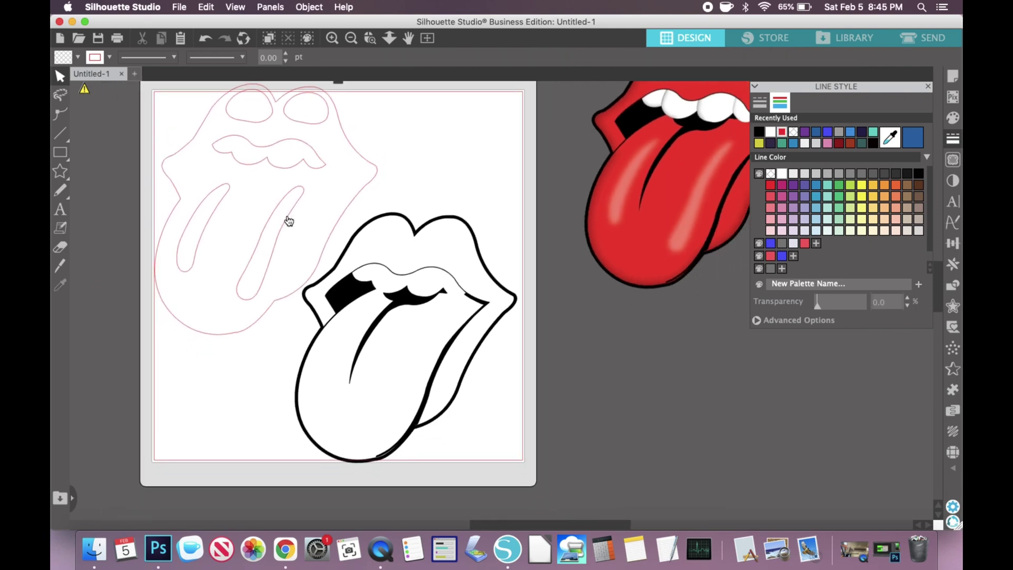
pyautogui.hscroll(-5, 290, 220)
pyautogui.scroll(1, 289, 221)
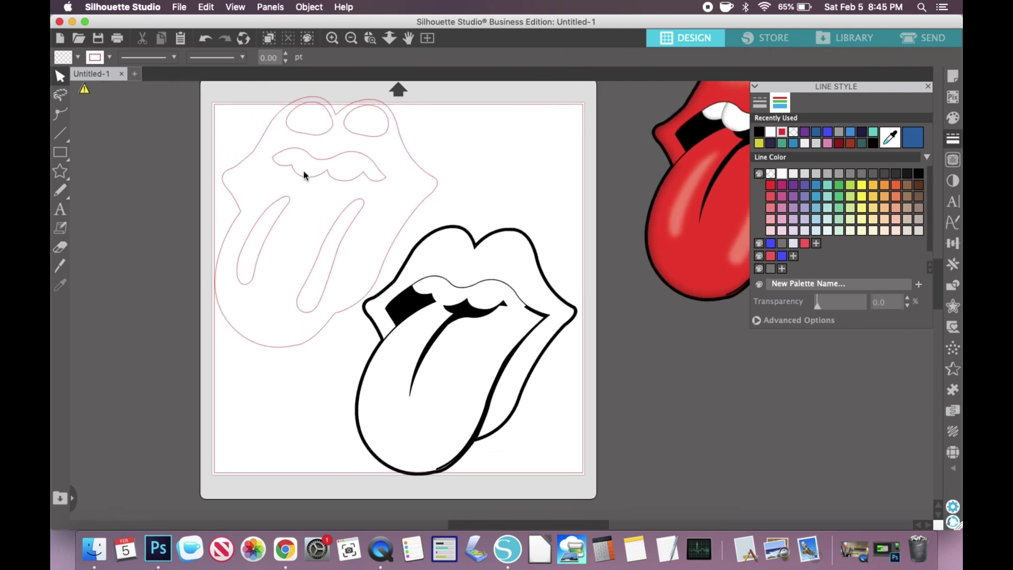
pyautogui.moveTo(305, 177); pyautogui.dragTo(304, 184)
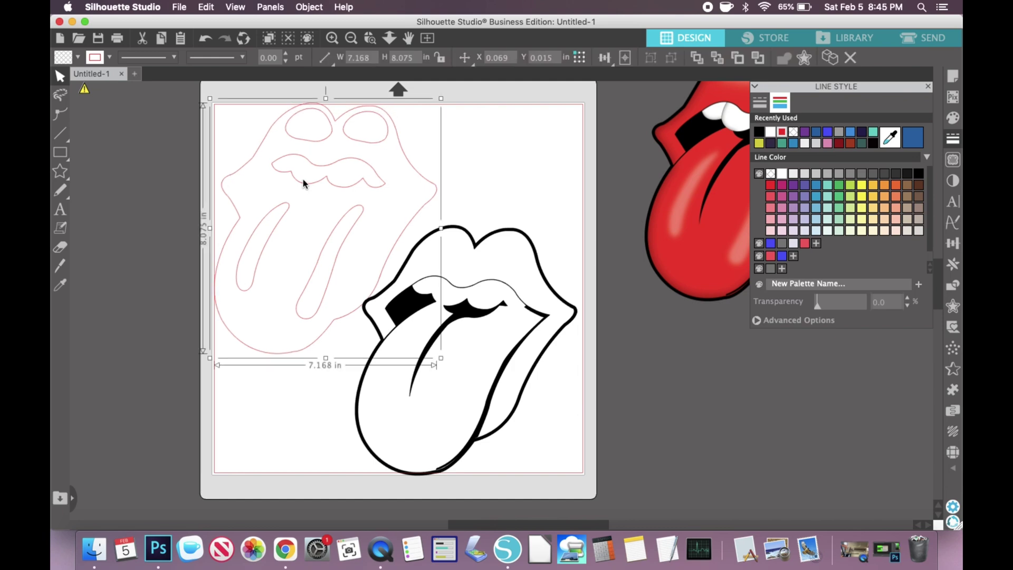
# - Release the pink outline's compound path and pull the outer lips shape away
pyautogui.rightClick(303, 182)
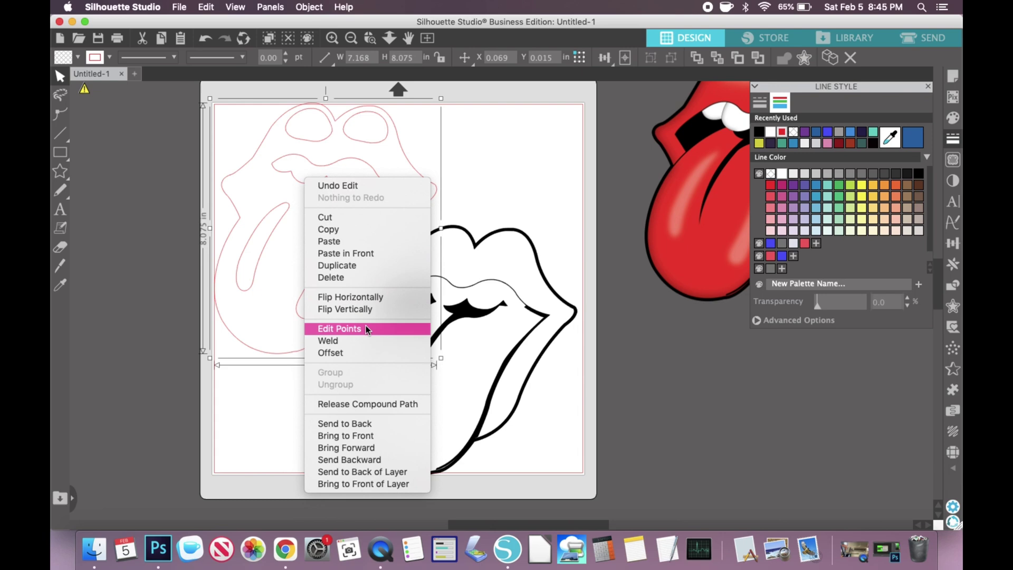
pyautogui.click(368, 405)
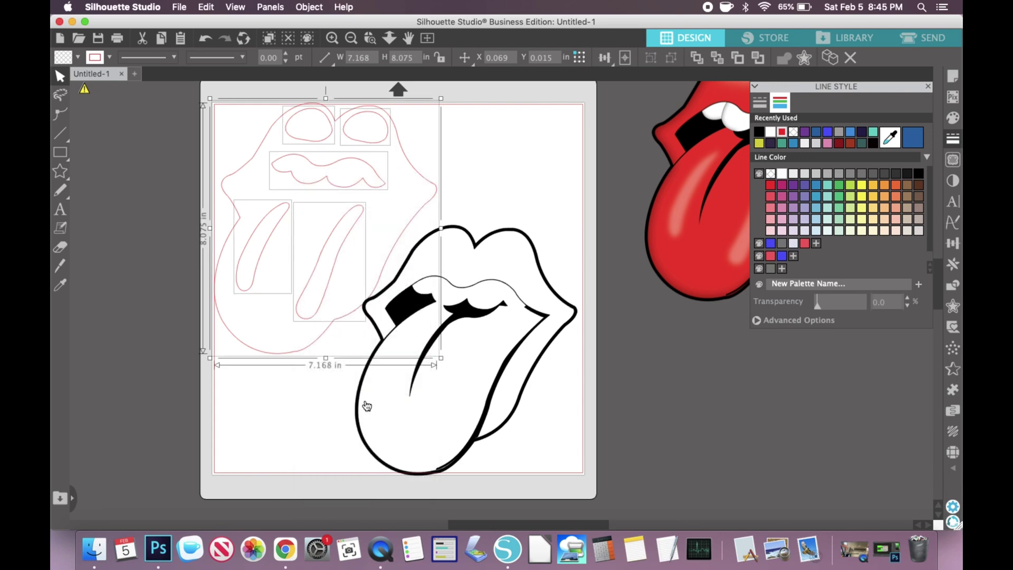
pyautogui.press('super+z')
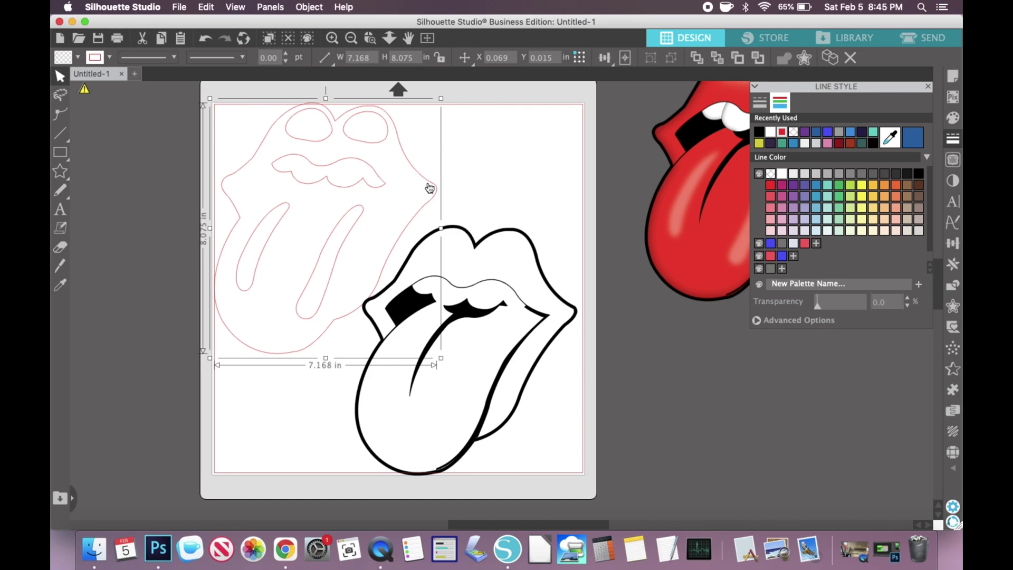
pyautogui.moveTo(430, 189); pyautogui.dragTo(534, 218)
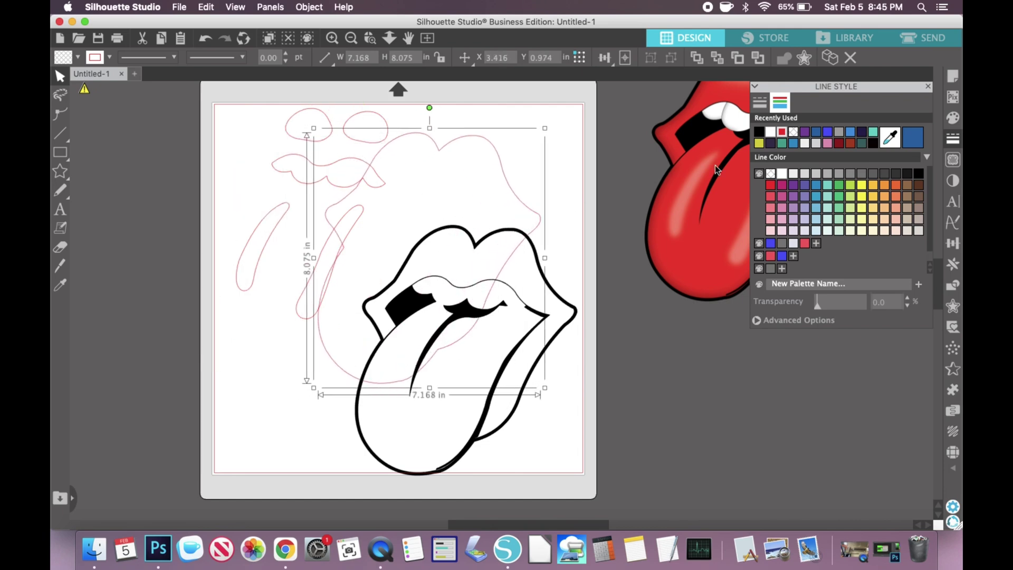
# - Fill the outer lips shape red and place it beneath the black line art
pyautogui.click(953, 118)
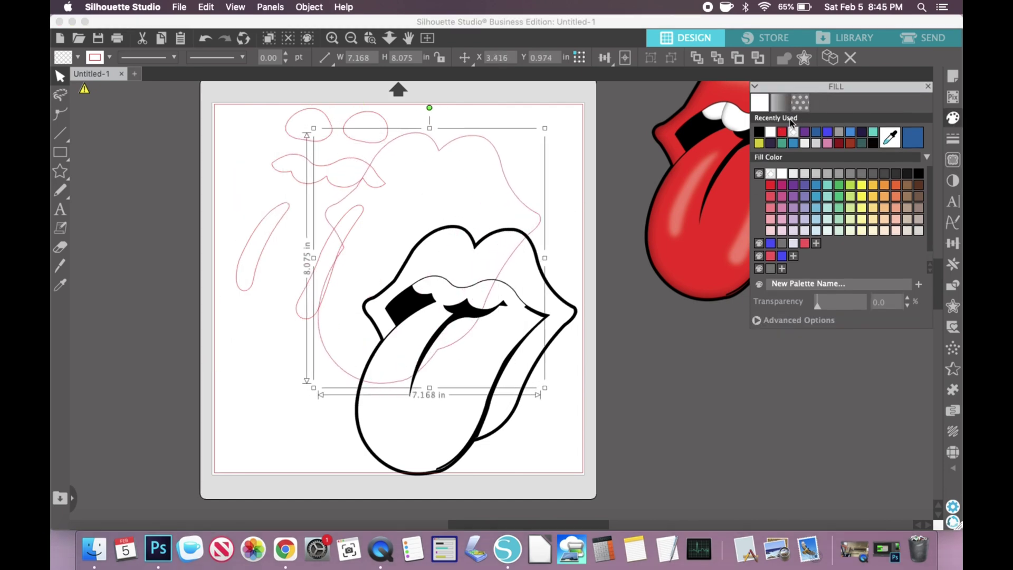
pyautogui.click(783, 132)
pyautogui.moveTo(473, 159); pyautogui.dragTo(511, 255)
pyautogui.click(511, 141)
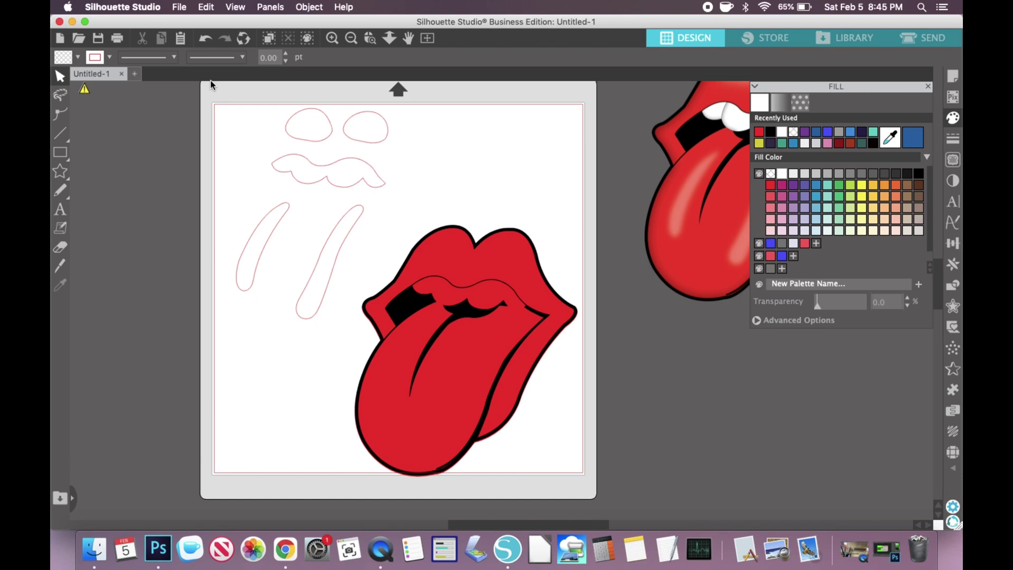
pyautogui.moveTo(211, 84); pyautogui.dragTo(344, 253)
# - Group the five pink pieces, fill them white, and flip the lips shapes horizontally
pyautogui.rightClick(335, 185)
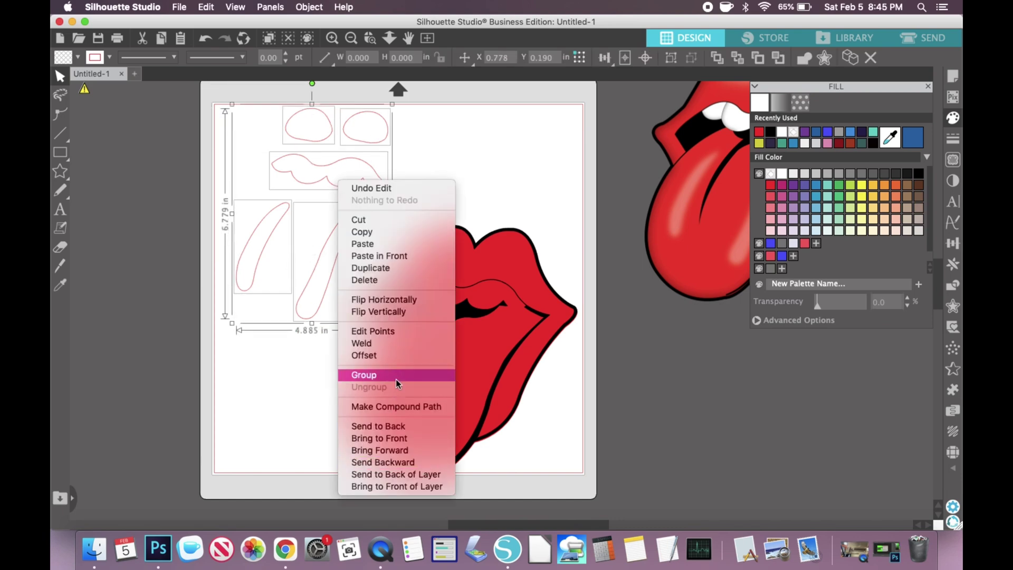
pyautogui.click(360, 374)
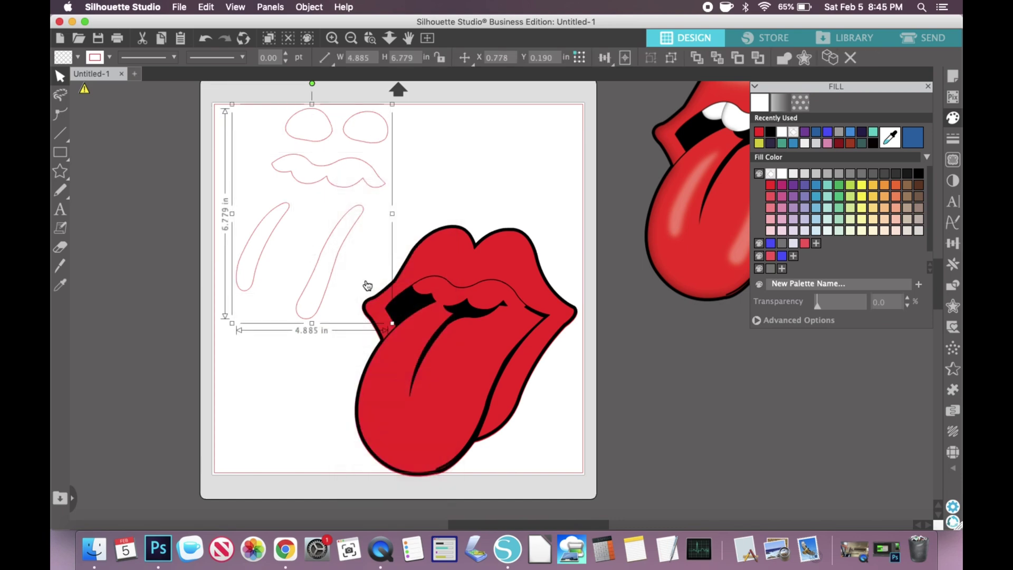
pyautogui.click(784, 132)
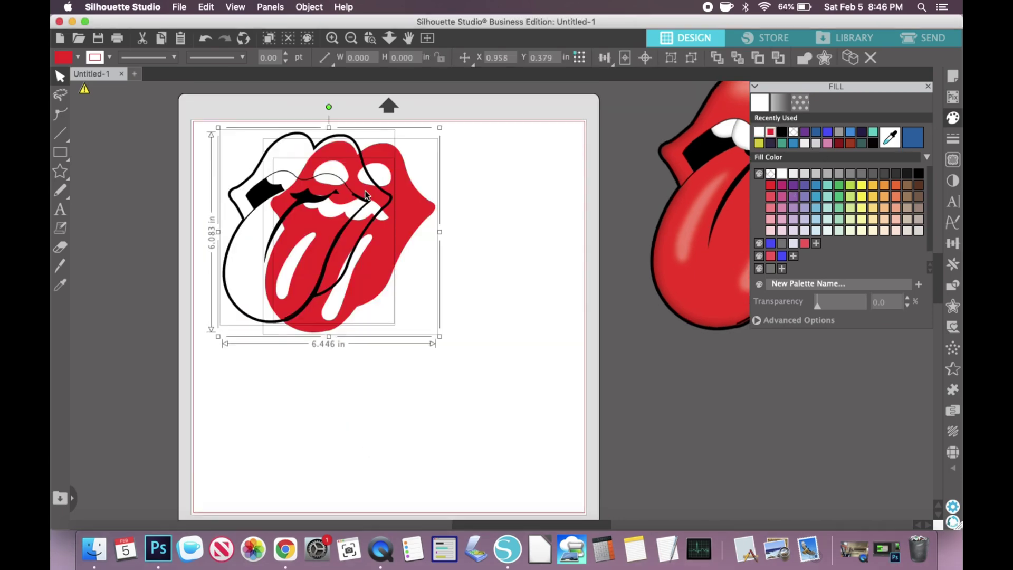
pyautogui.rightClick(365, 192)
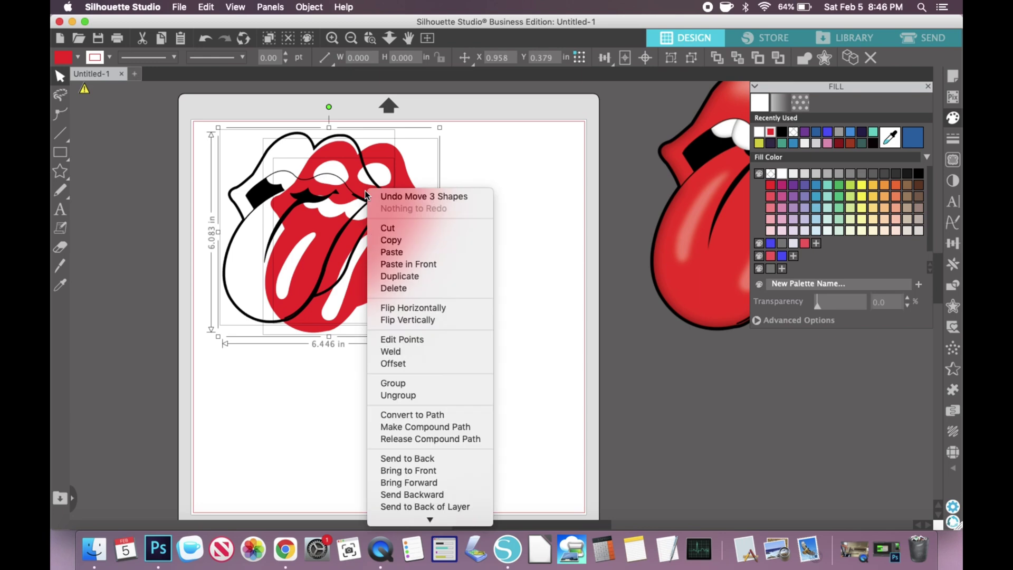
pyautogui.click(427, 309)
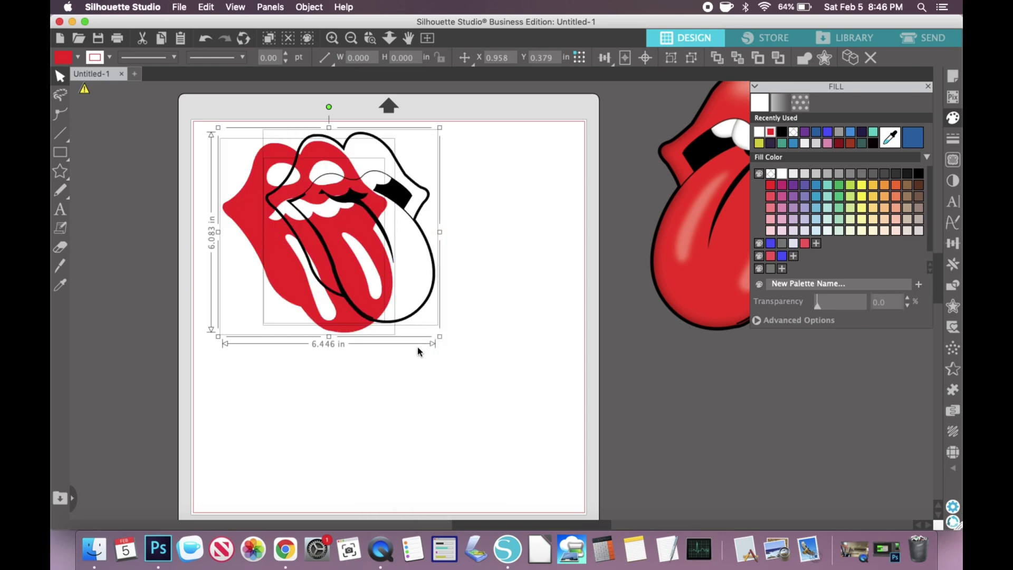
pyautogui.click(417, 349)
# - Spread the black line art, red lips and white highlights apart as separate layers
pyautogui.moveTo(316, 160); pyautogui.dragTo(279, 374)
pyautogui.moveTo(334, 267); pyautogui.dragTo(496, 268)
pyautogui.click(339, 398)
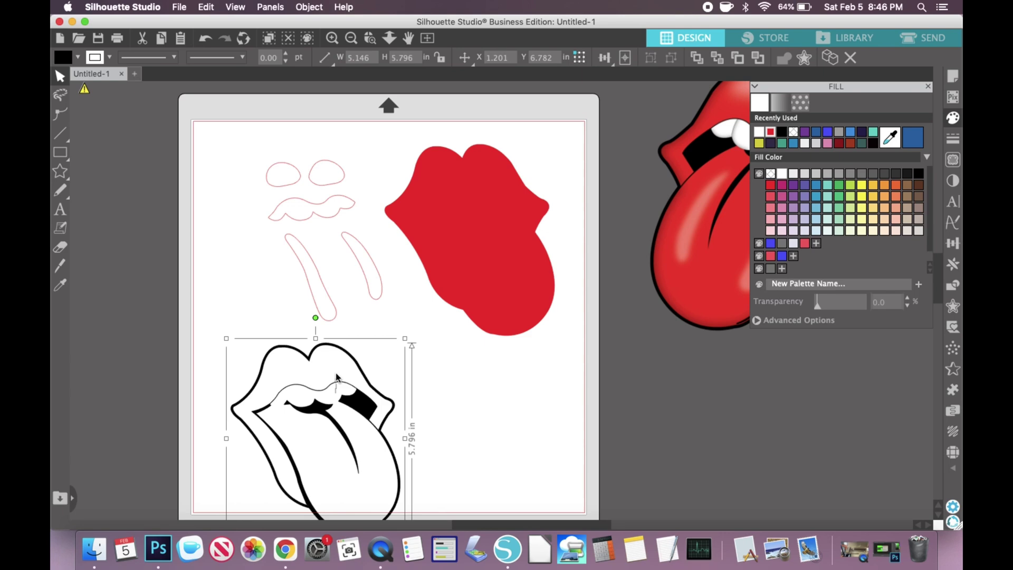
pyautogui.moveTo(337, 377); pyautogui.dragTo(335, 367)
pyautogui.click(628, 400)
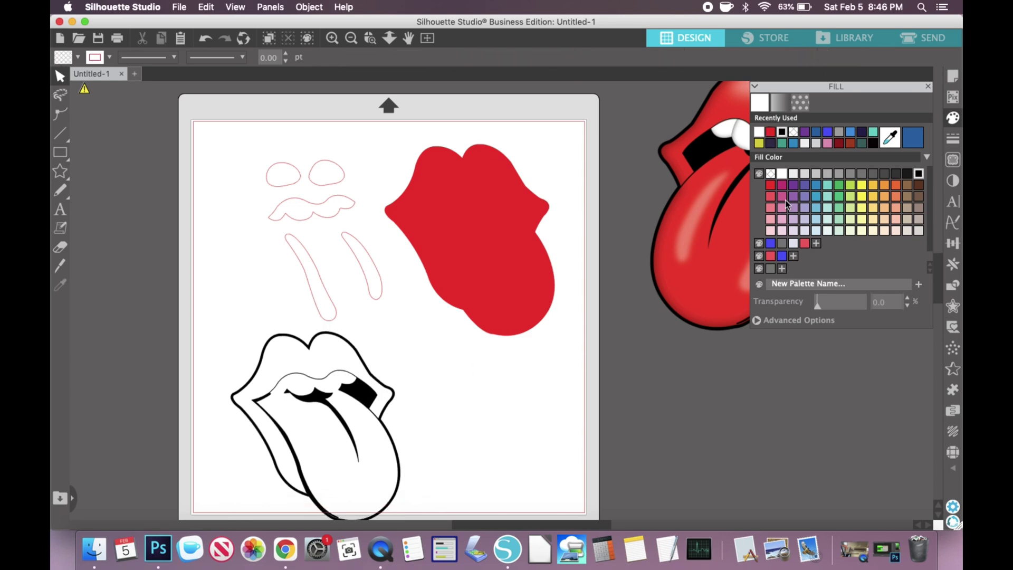
pyautogui.click(950, 42)
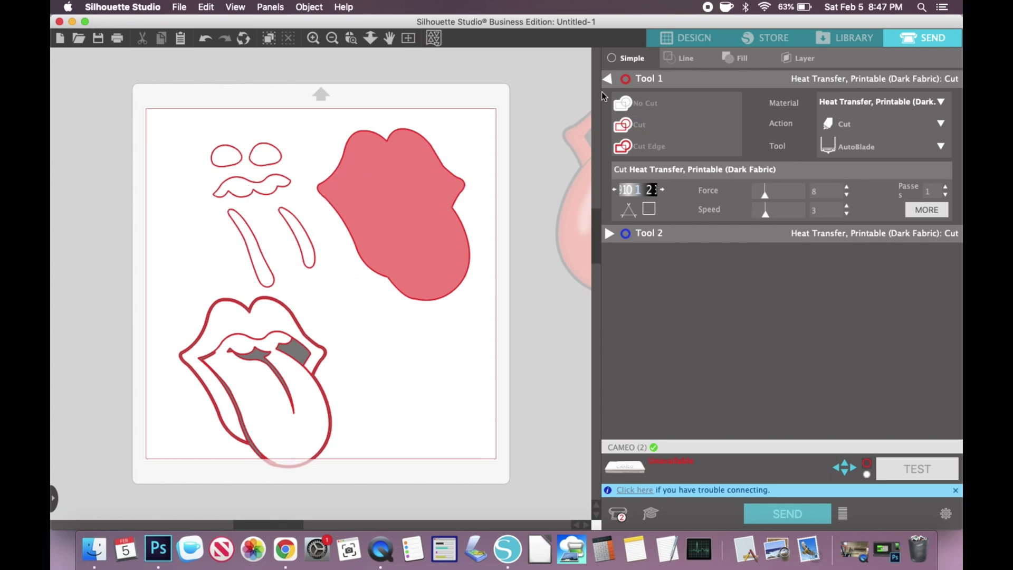
# - Zoom in to inspect the separated layers' cut lines, then go back to Design
pyautogui.scroll(3, 437, 199)
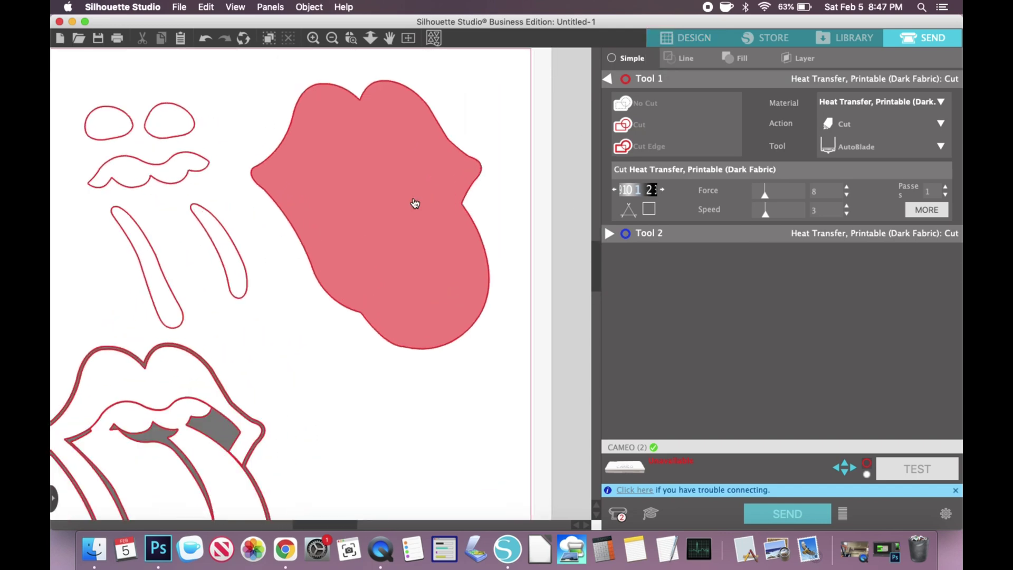
pyautogui.scroll(3, 375, 210)
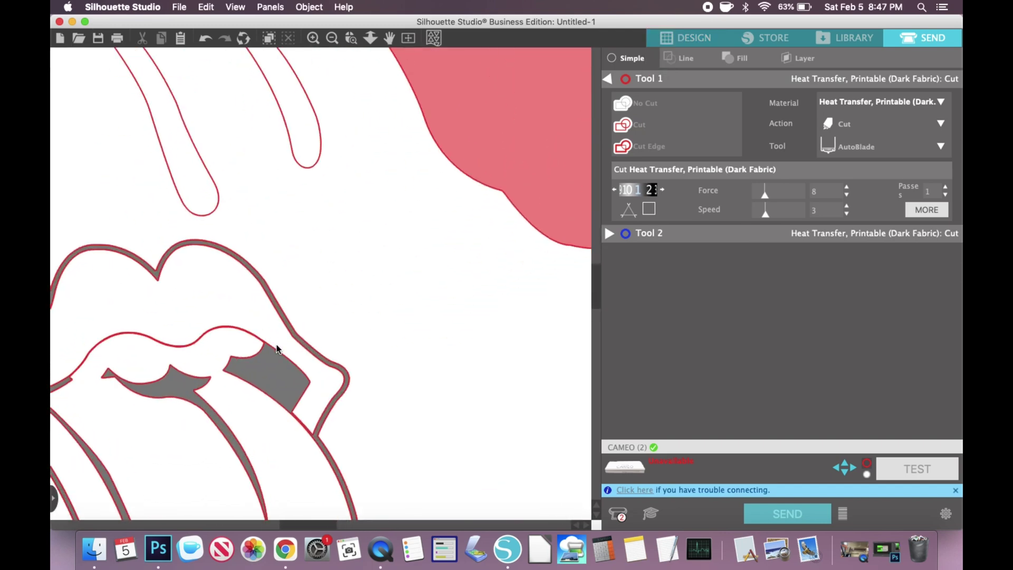
pyautogui.scroll(-5, 277, 344)
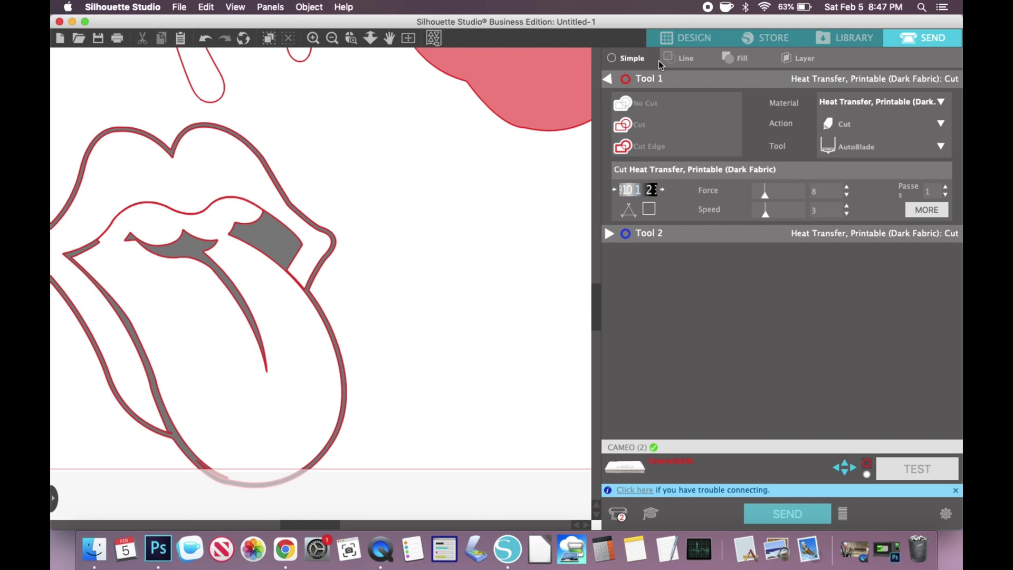
pyautogui.click(686, 38)
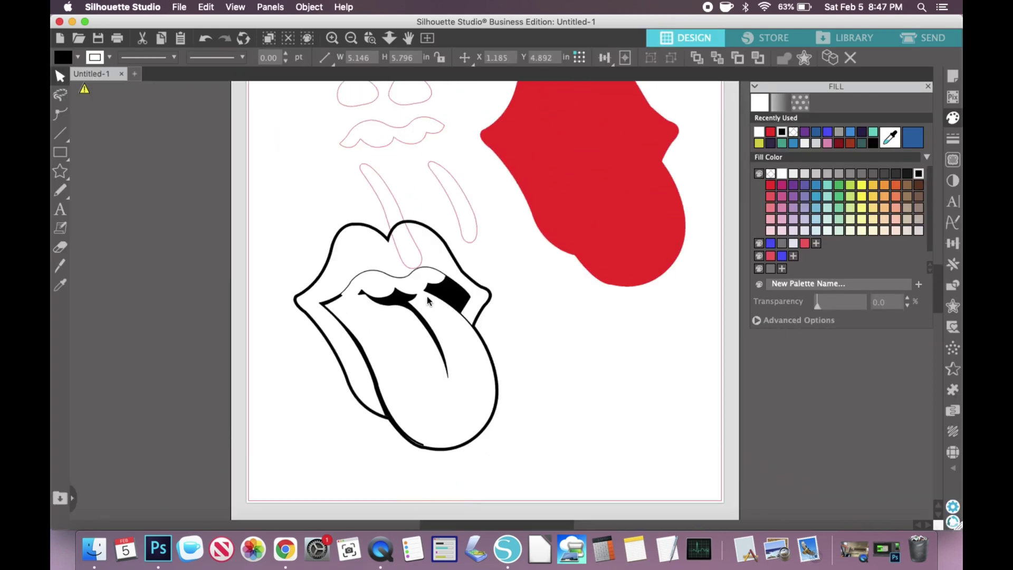
# - Flip all objects back horizontally and stack the black line art onto the red lips shape
pyautogui.scroll(-3, 610, 369)
pyautogui.press('super+a')
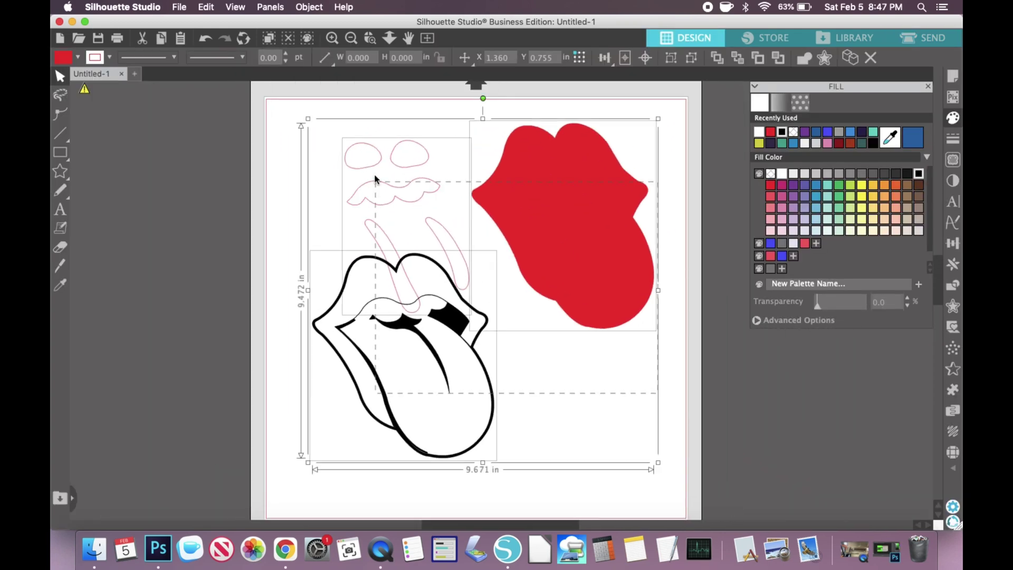
pyautogui.rightClick(371, 163)
pyautogui.click(427, 283)
pyautogui.click(441, 292)
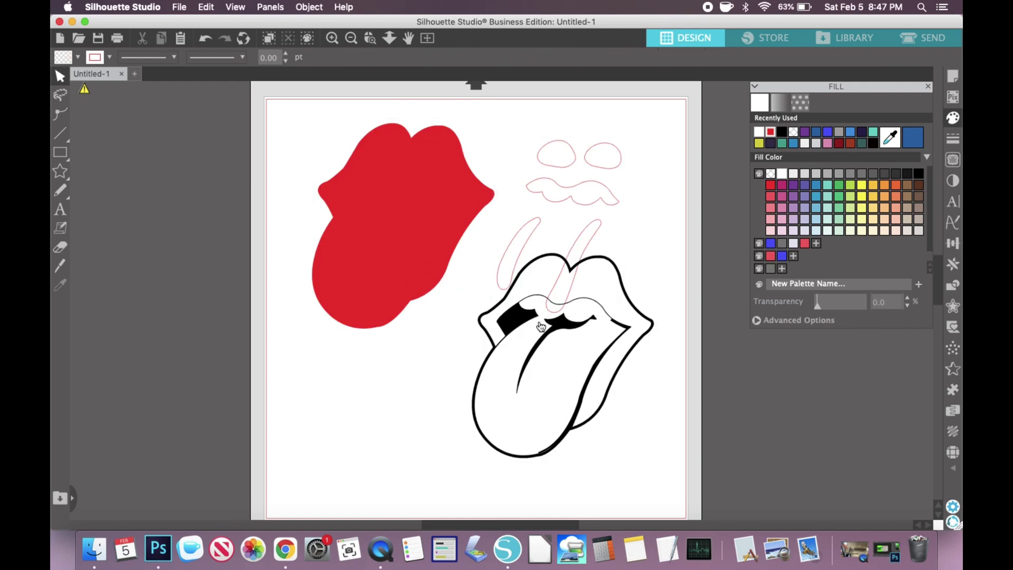
pyautogui.moveTo(541, 326); pyautogui.dragTo(385, 192)
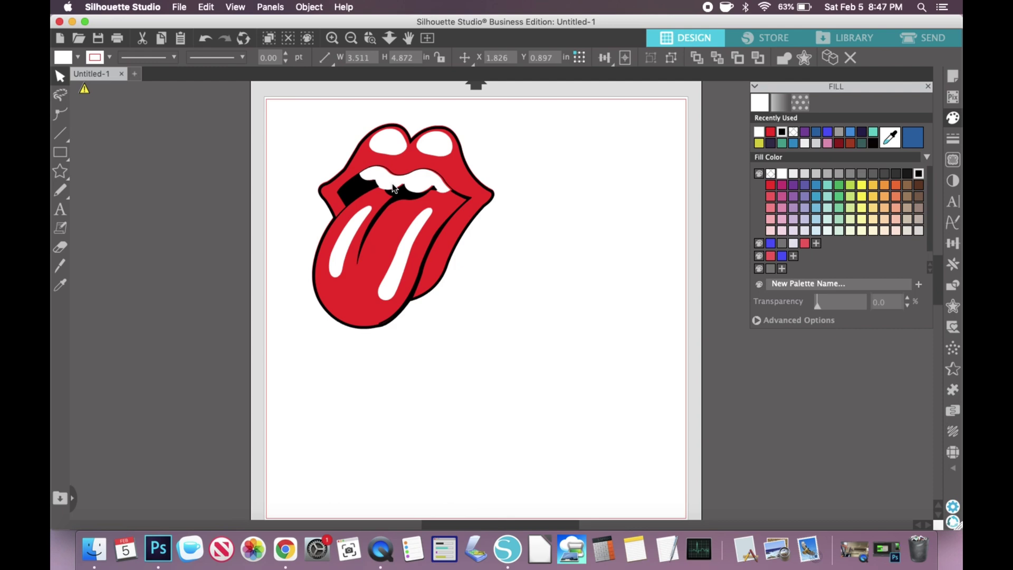
pyautogui.click(571, 336)
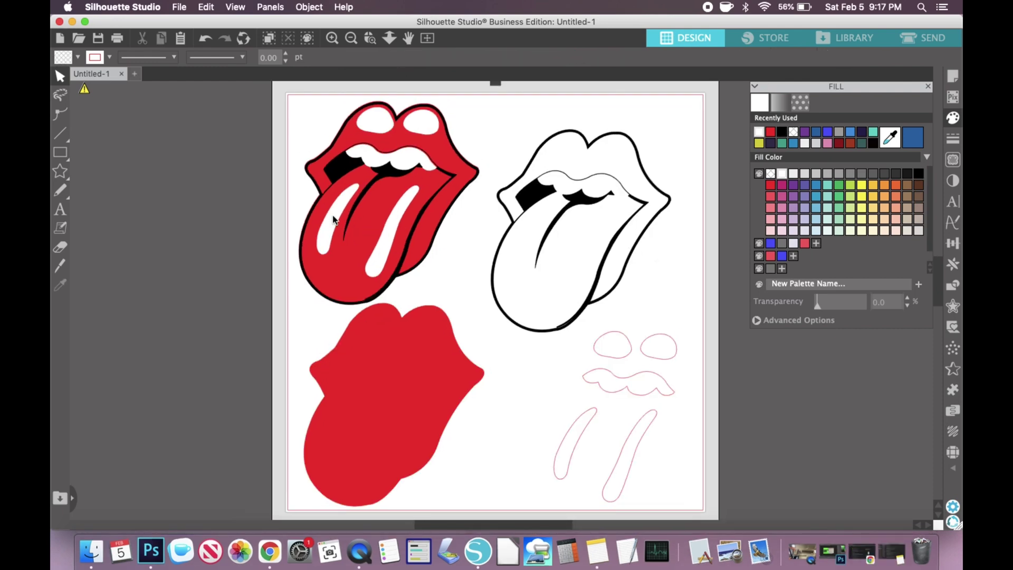
pyautogui.click(420, 378)
pyautogui.click(626, 382)
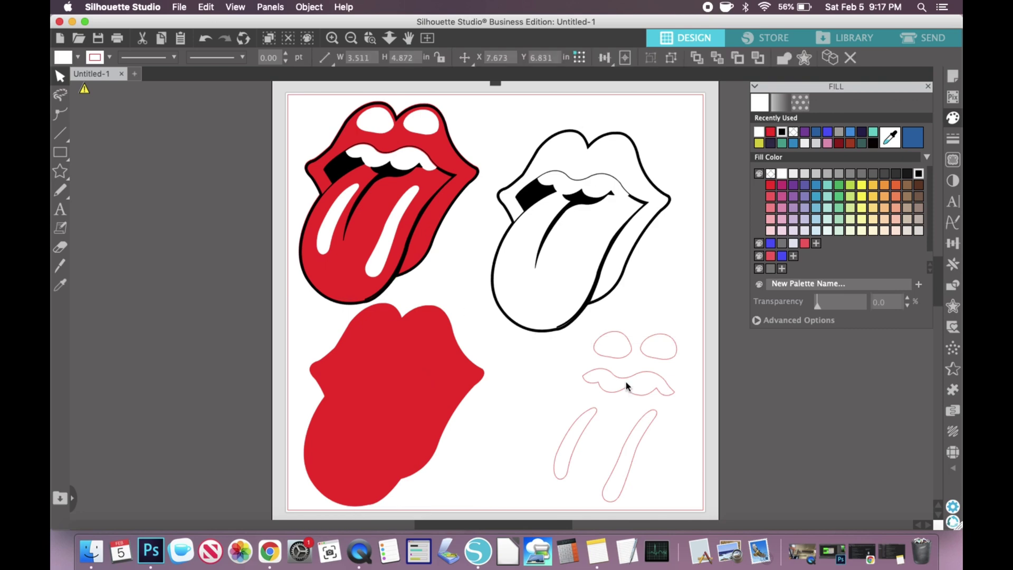
pyautogui.click(495, 331)
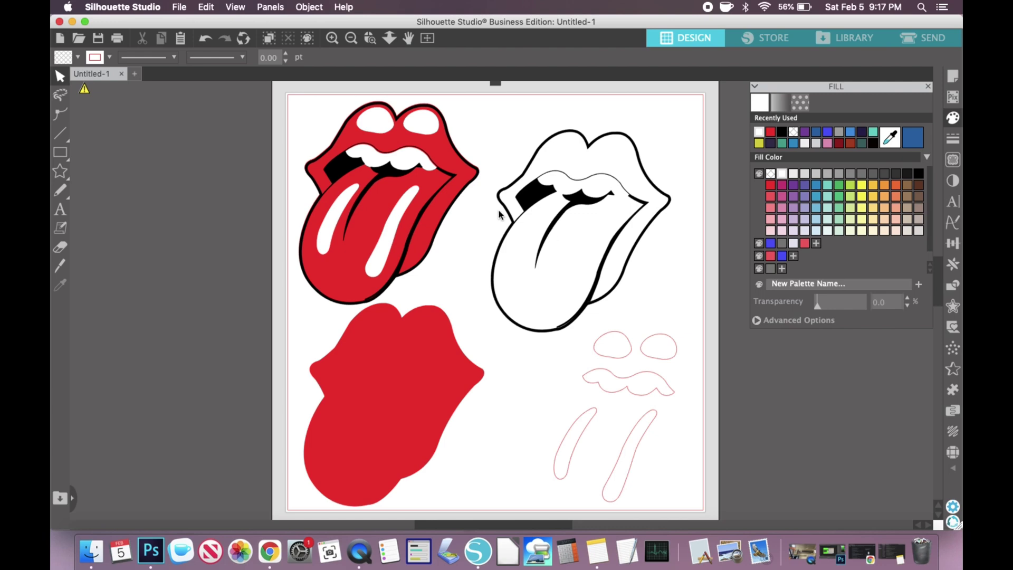
pyautogui.scroll(1, 583, 232)
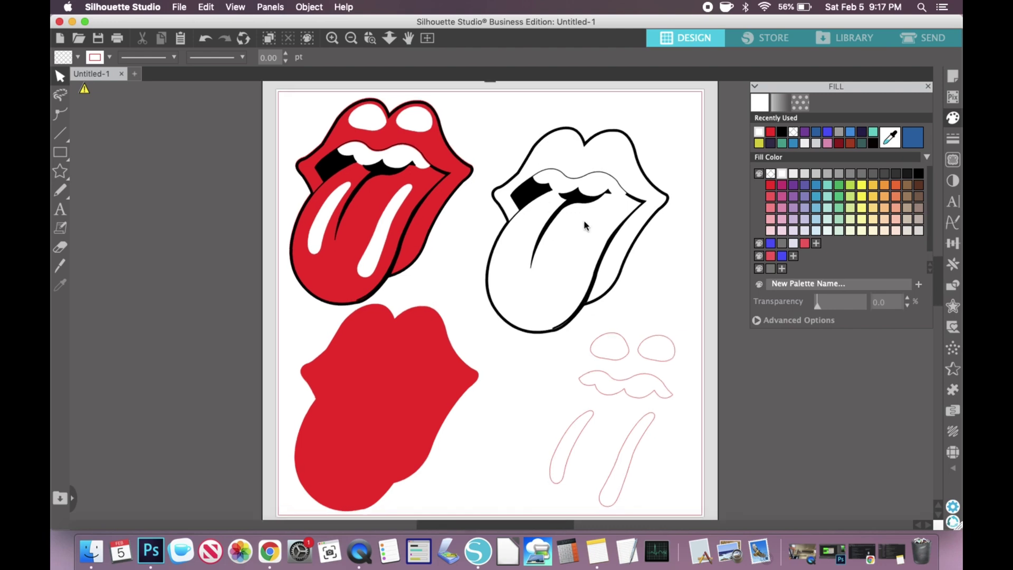